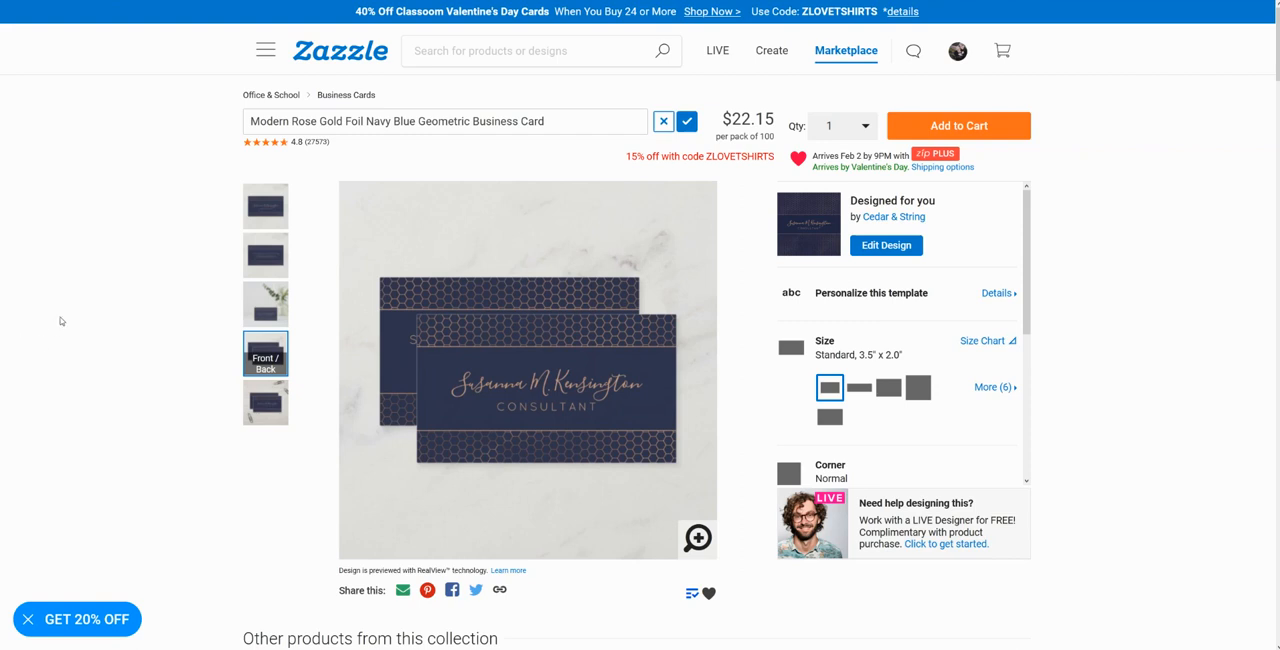
View the navy rose gold card's in-situ desk photo, then its front/back preview
left_click(264, 400)
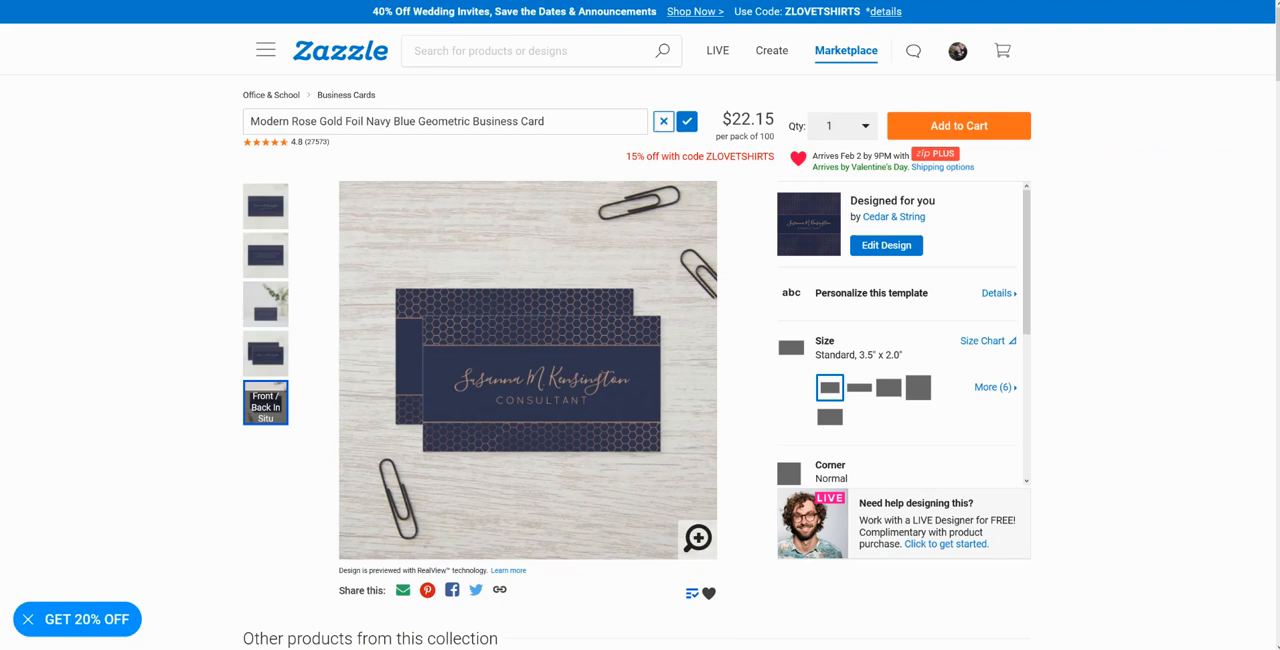
left_click(265, 354)
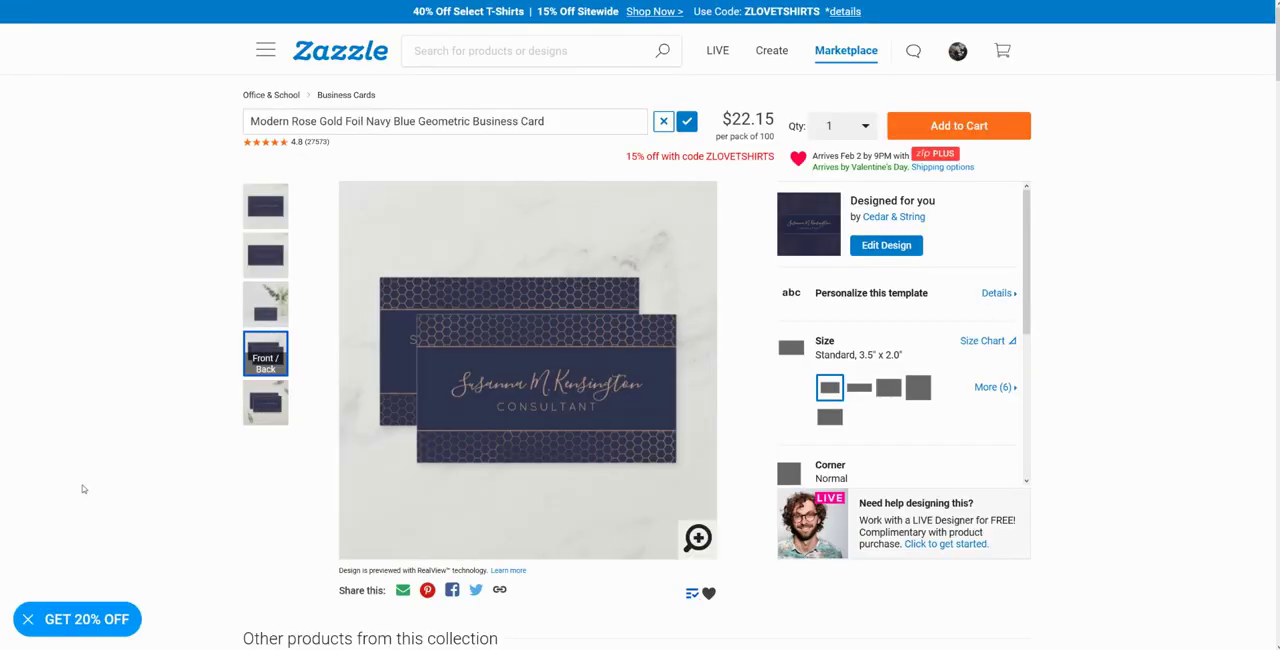
scroll(73, 424, "down", 5)
scroll(73, 424, "down", 5)
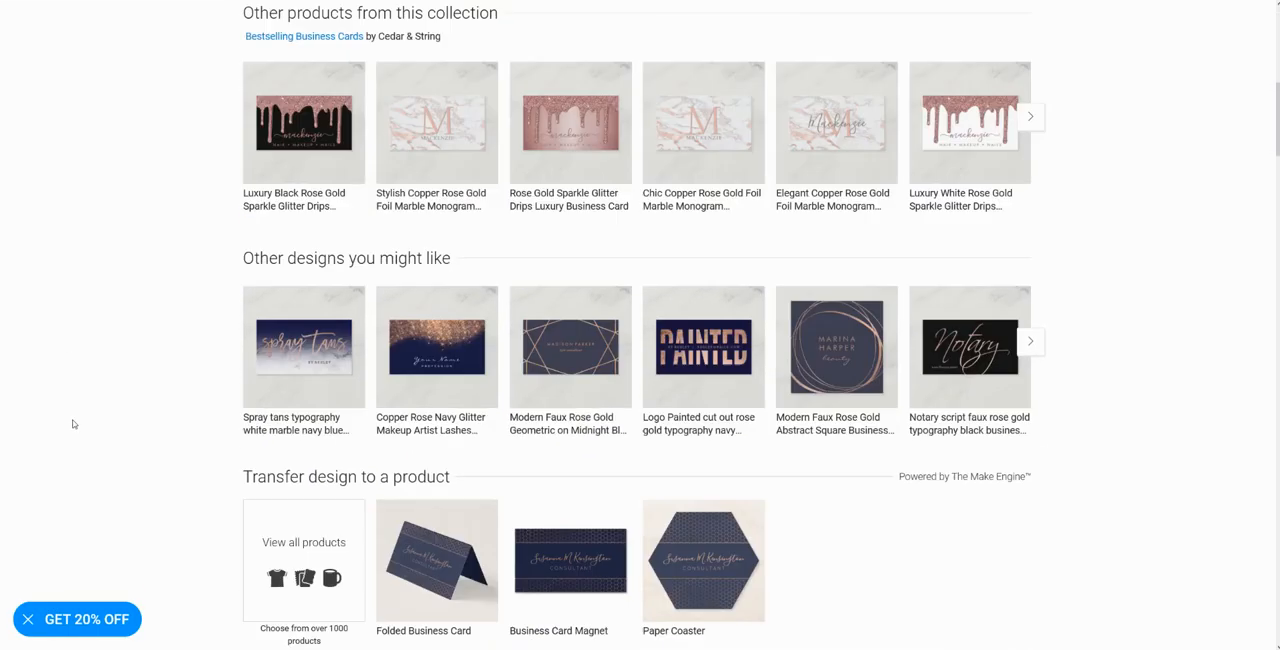
scroll(73, 424, "down", 5)
scroll(73, 424, "down", 2)
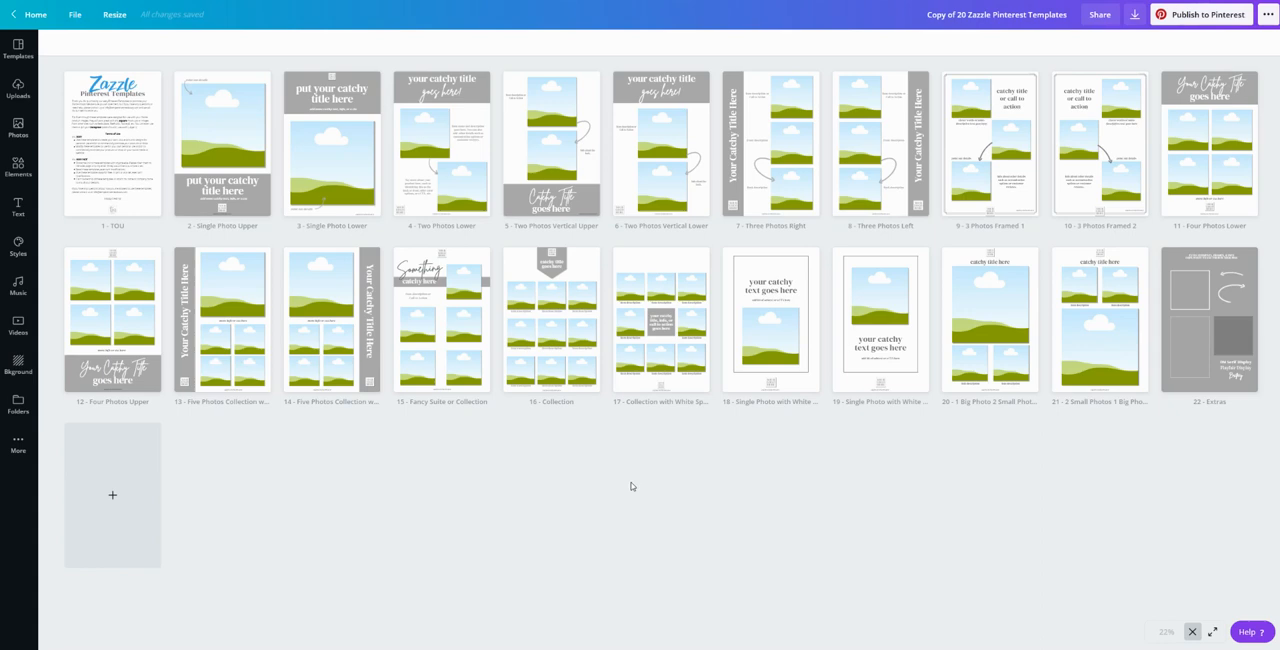
Select the Big Business Starts Small page and start Publish to Pinterest to list boards
mouse_move(332, 143)
left_click(318, 92)
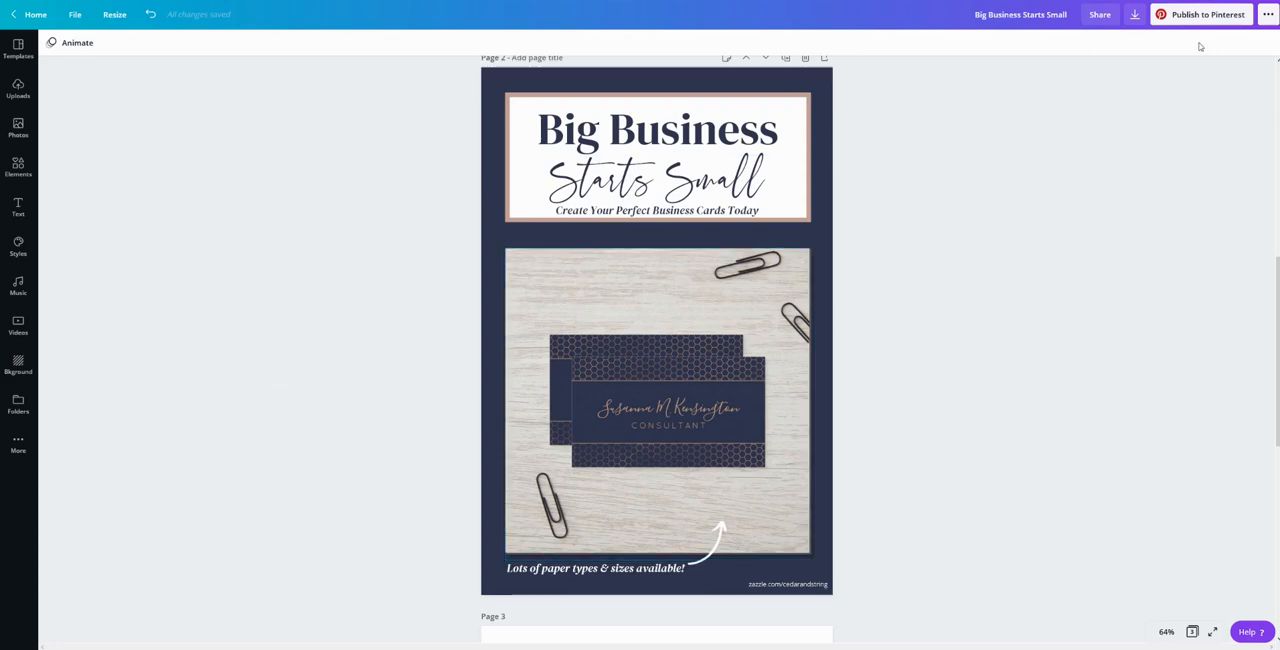
left_click(1214, 15)
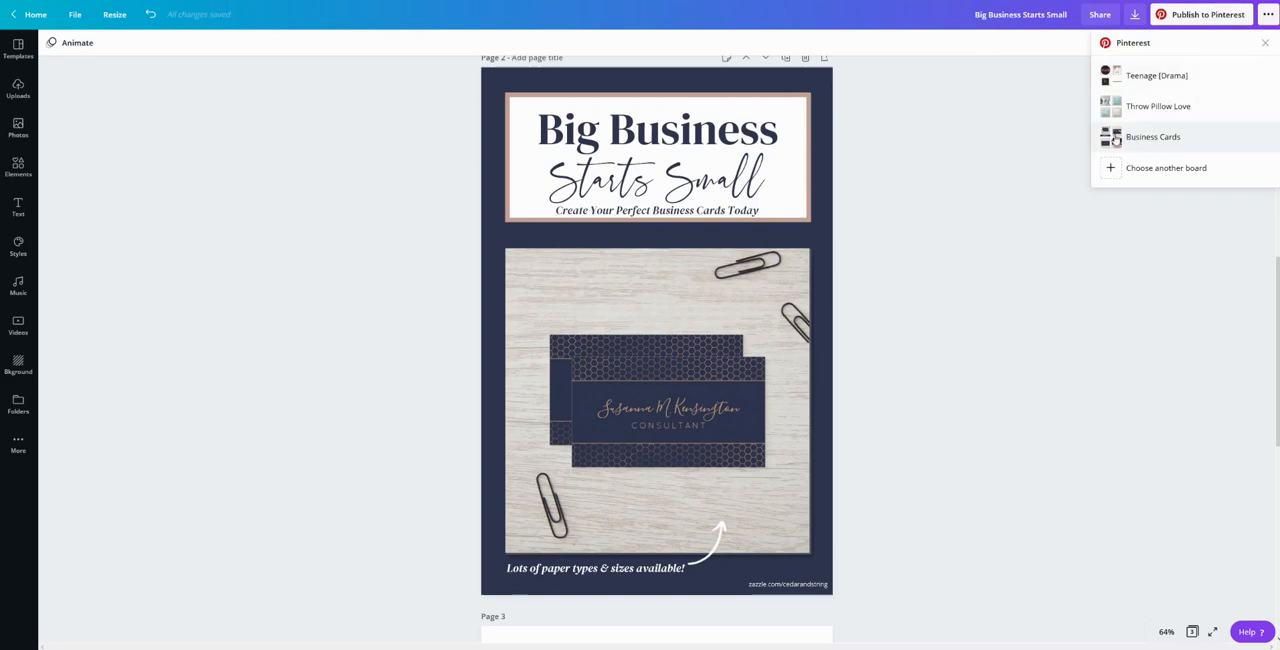
Choose the Business Cards board and paste the Zazzle product title as the pin title
left_click(1157, 140)
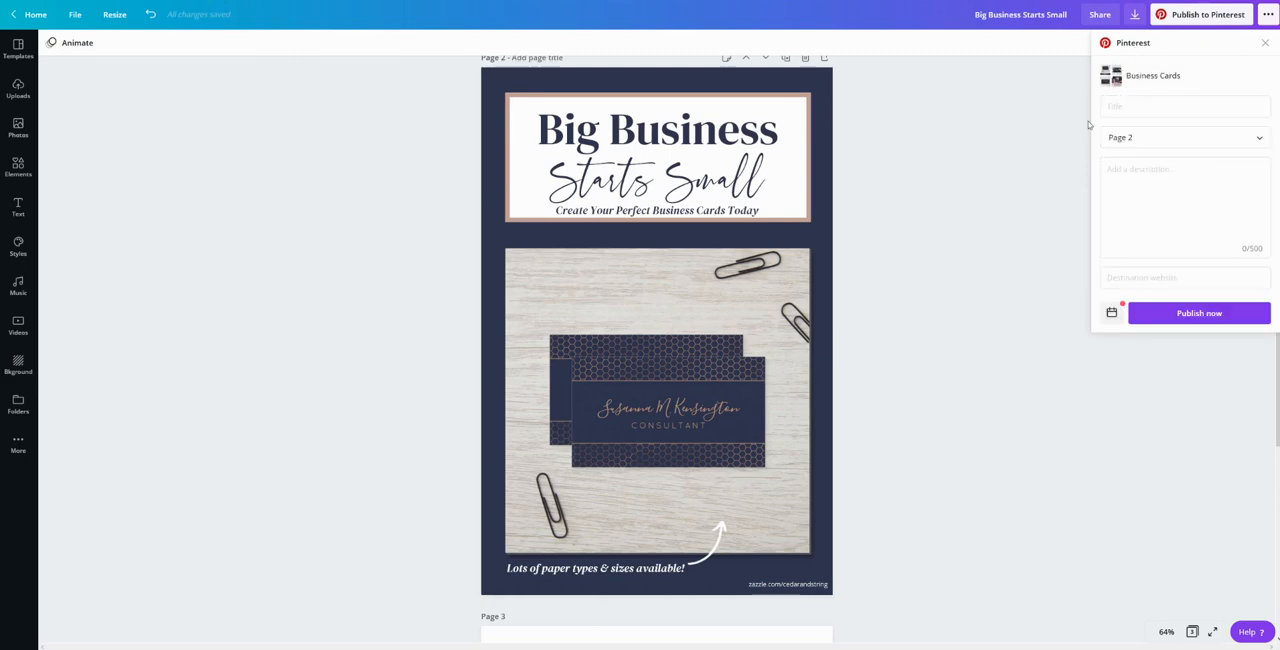
left_click(1163, 106)
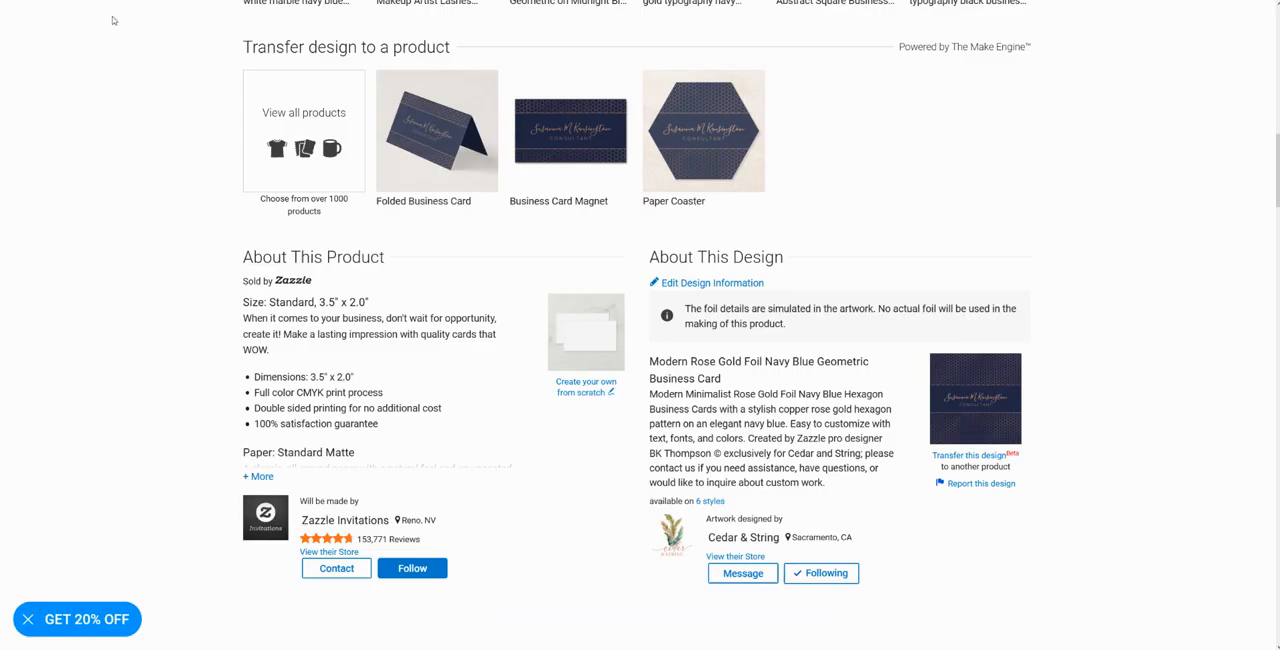
scroll(113, 20, "up", 10)
scroll(84, 200, "up", 10)
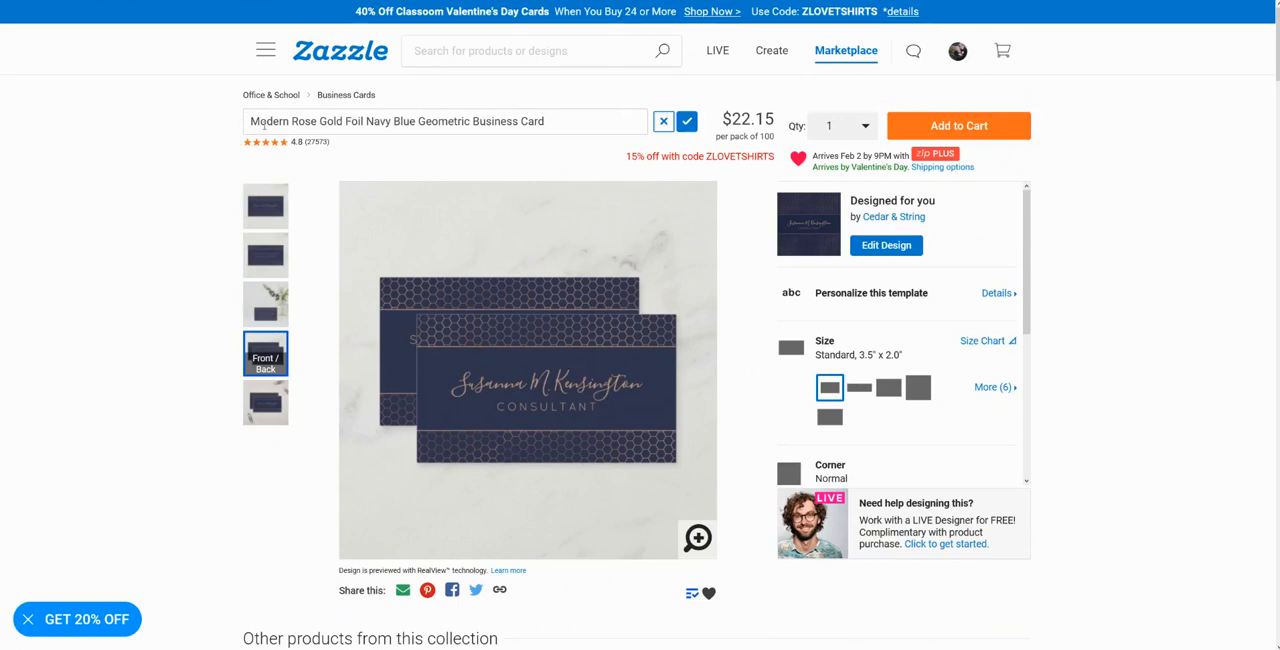
left_click(263, 124)
left_click_drag(252, 121, 580, 128)
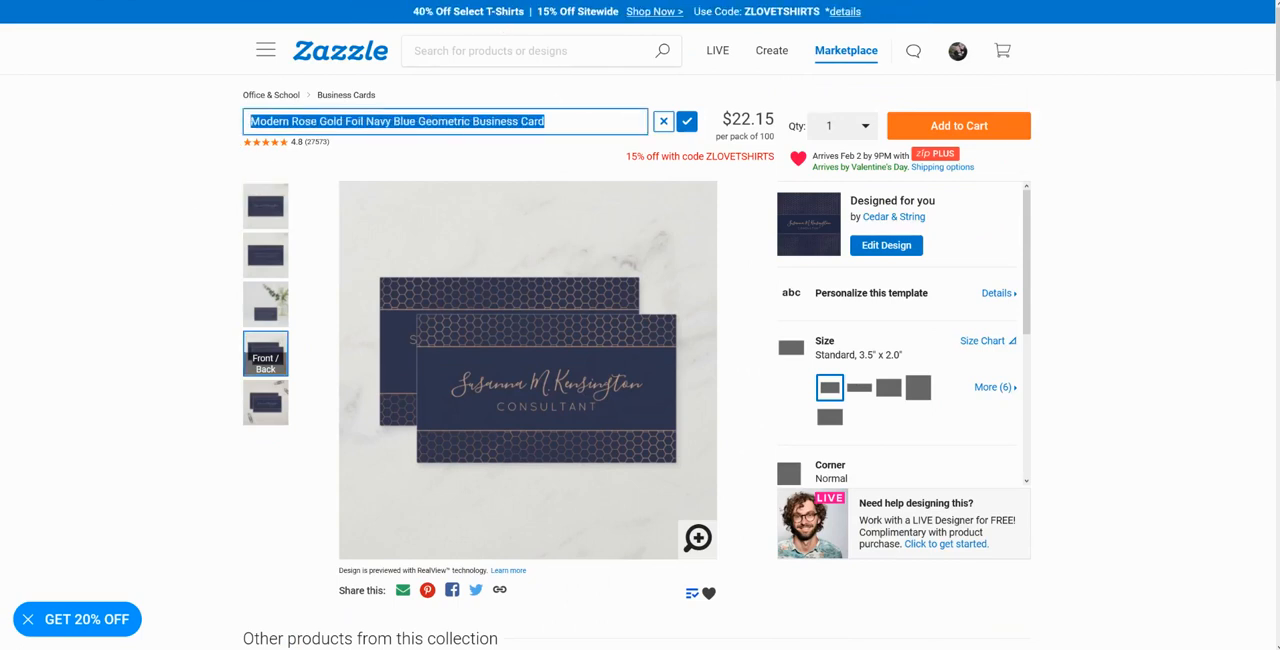
key("ctrl+c")
key("alt+Tab")
left_click(1185, 106)
key("ctrl+v")
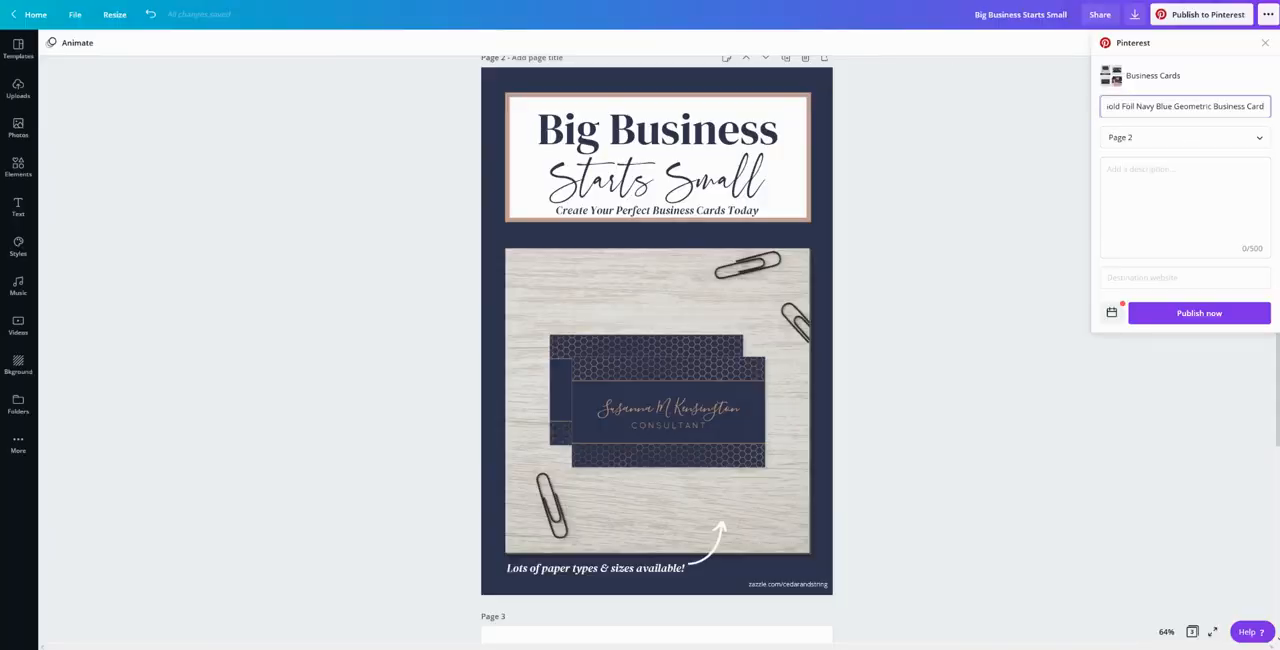
Copy the opening sentences of the Zazzle description into the pin description
key("alt+Tab")
scroll(3, 270, "down", 5)
scroll(3, 270, "down", 5)
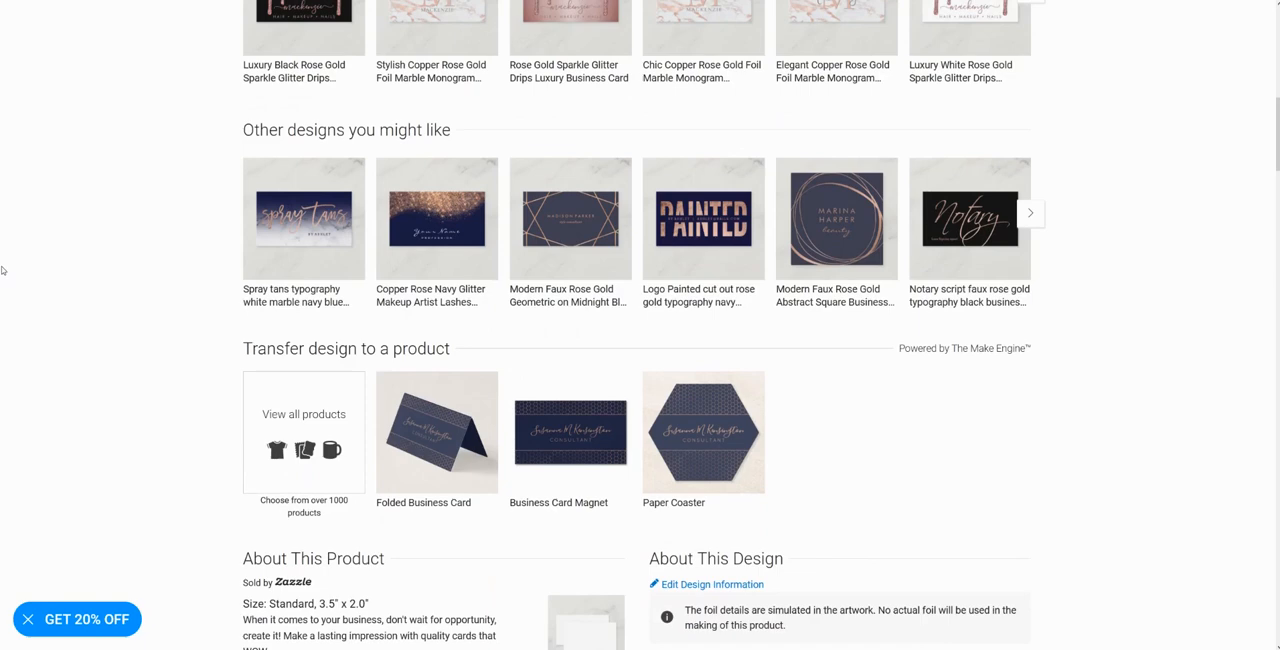
scroll(3, 270, "down", 4)
scroll(3, 270, "down", 1)
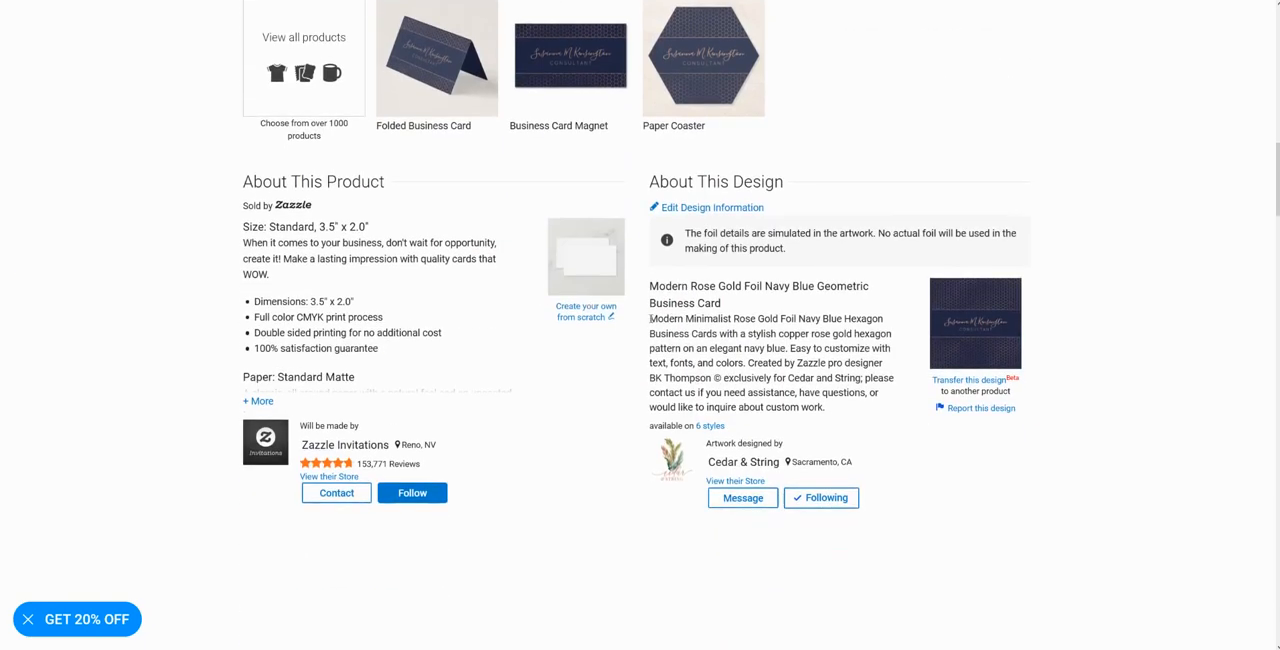
left_click_drag(650, 318, 748, 363)
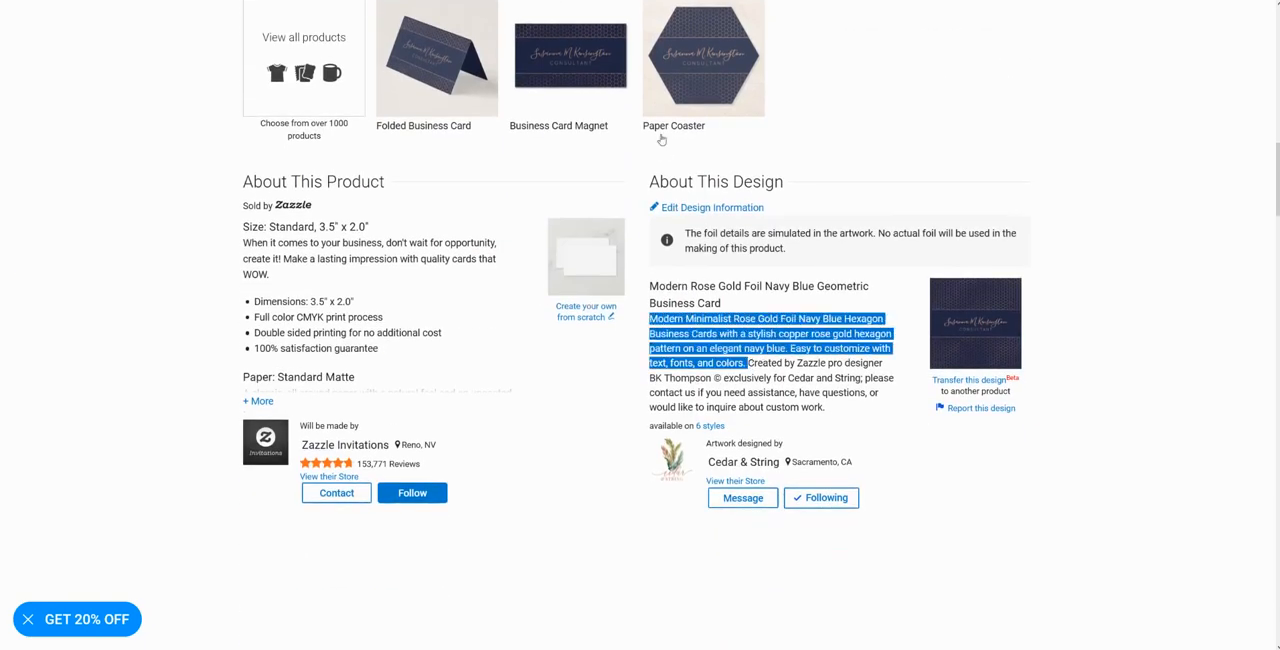
key("ctrl+c")
key("alt+Tab")
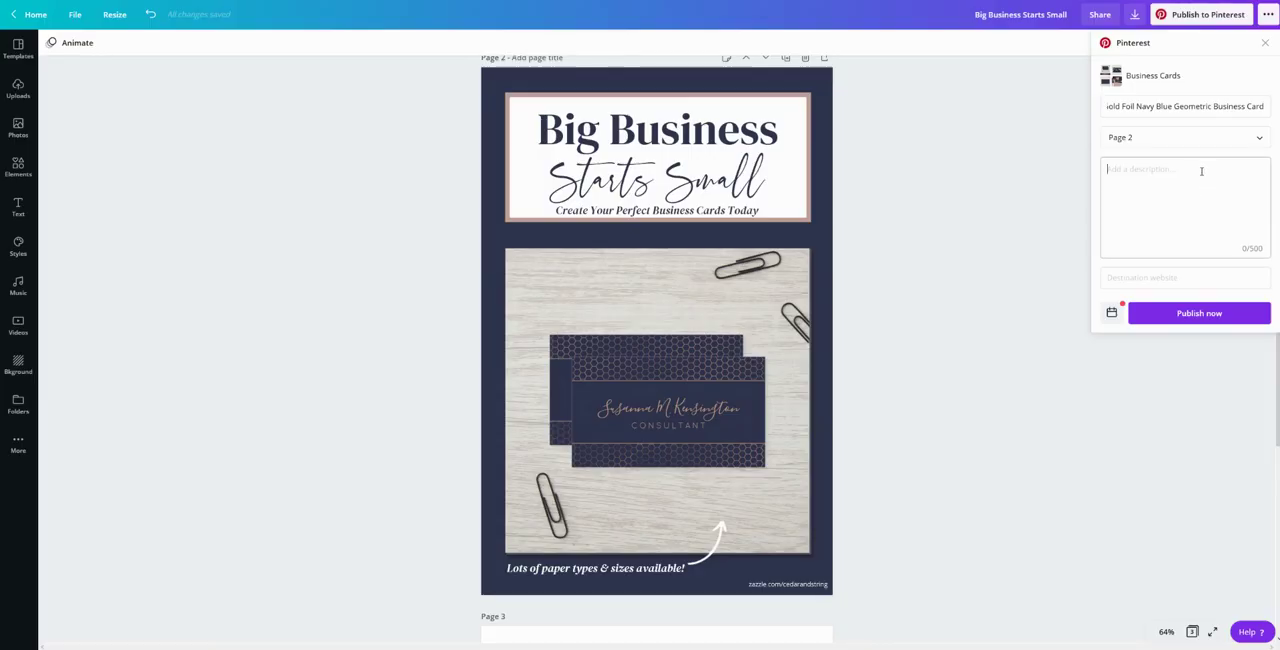
key("ctrl+v")
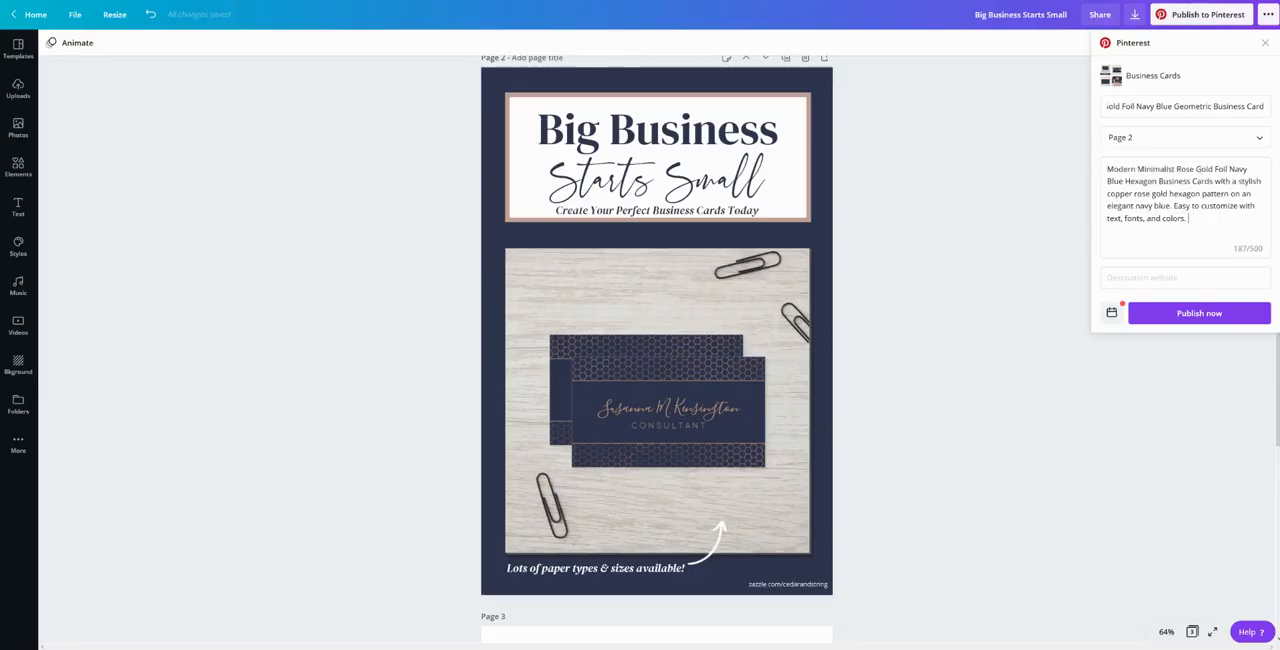
Paste the Zazzle product page URL as the destination link and publish the pin now
key("alt+Tab")
key("ctrl+l")
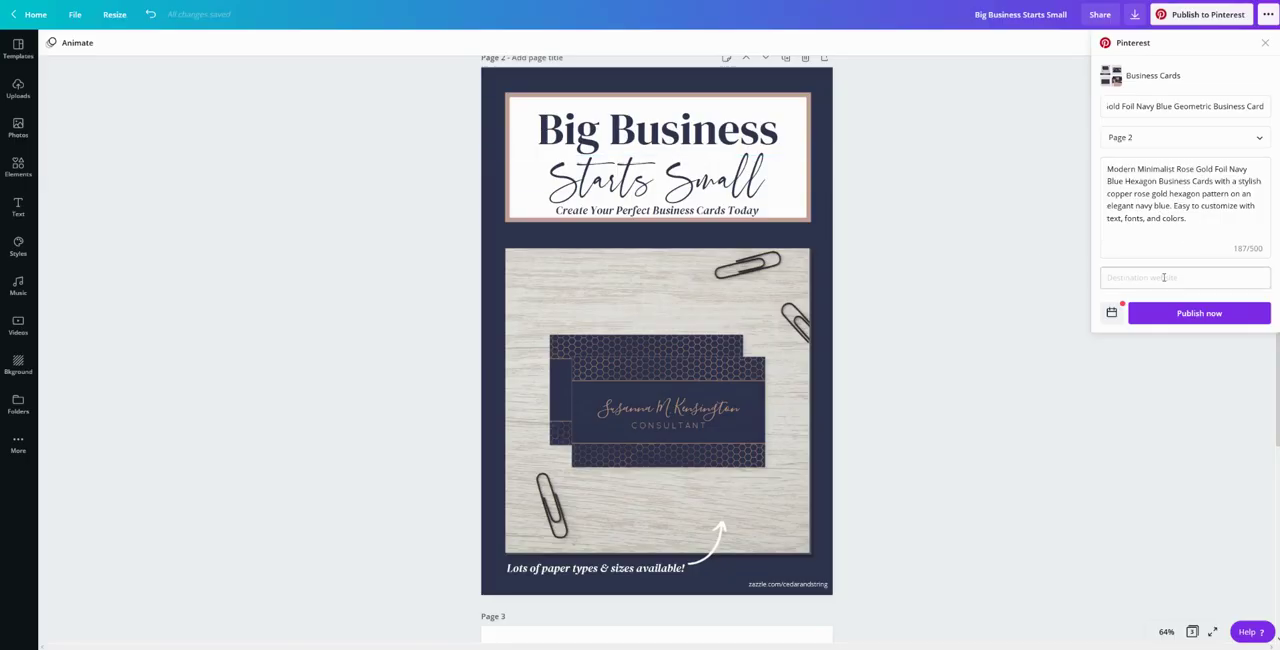
left_click(1185, 277)
key("ctrl+v")
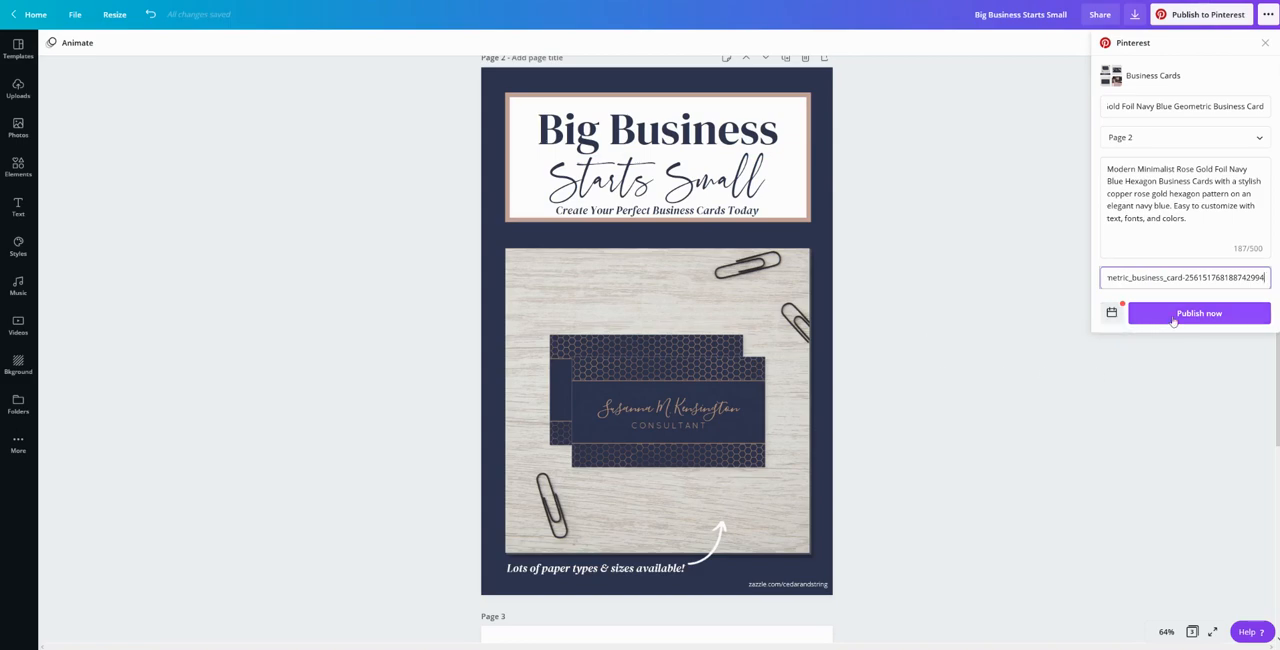
left_click(1174, 319)
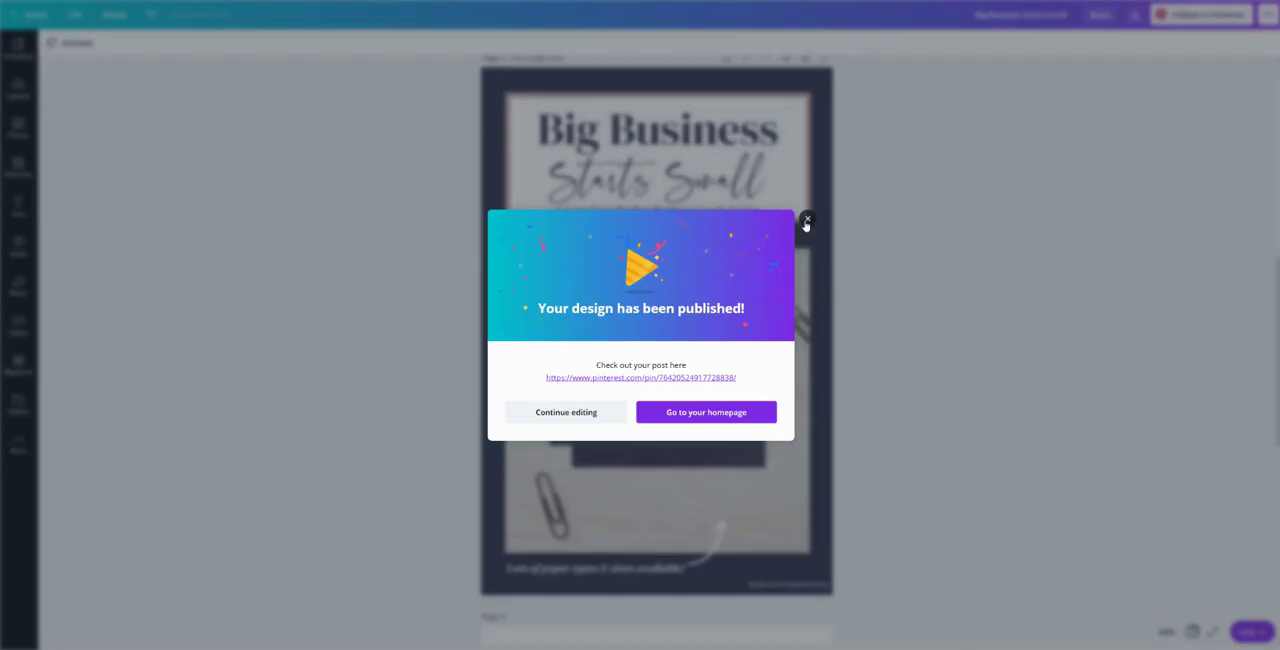
Close the 'Your design has been published!' notice
left_click(806, 220)
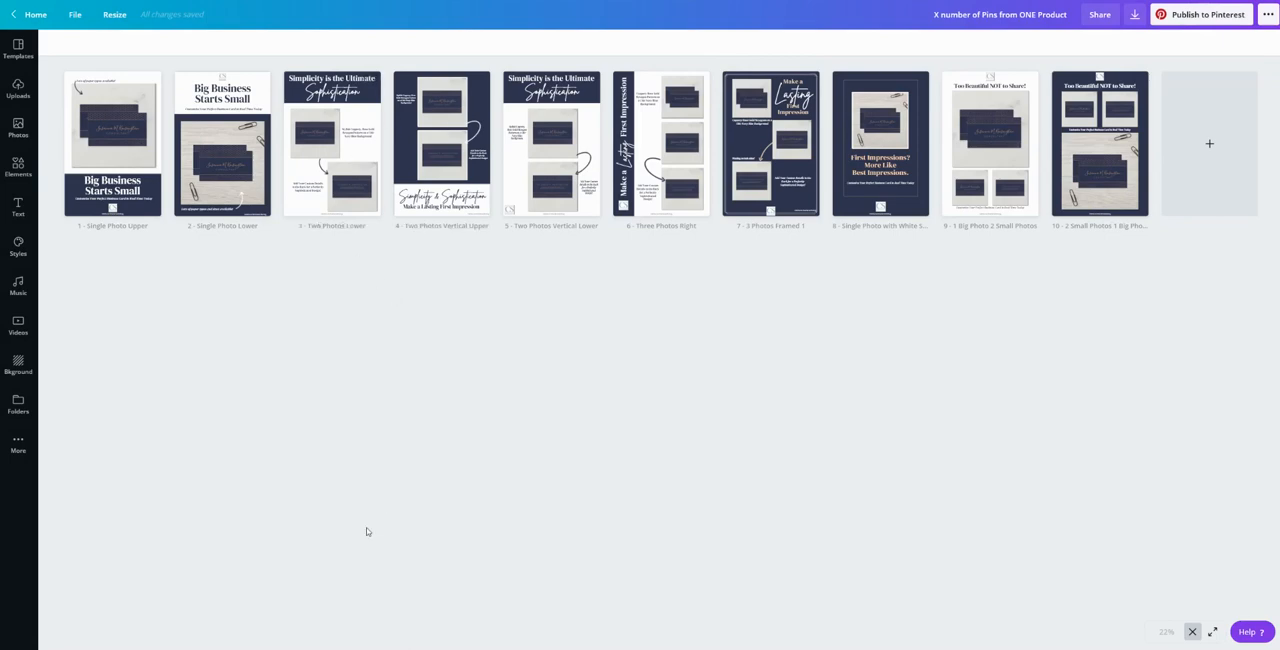
Copy the description from the notes, then target page 3 (Two Photos Lower) on the Business Cards board
key("alt+Tab")
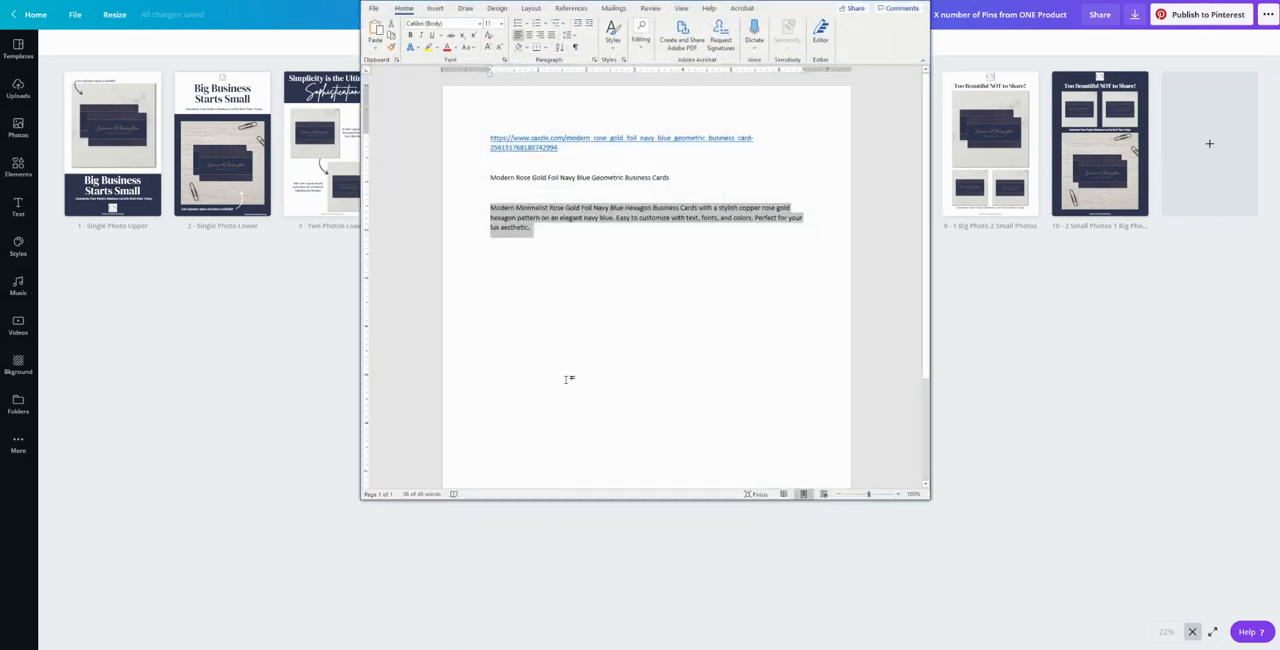
left_click(566, 377)
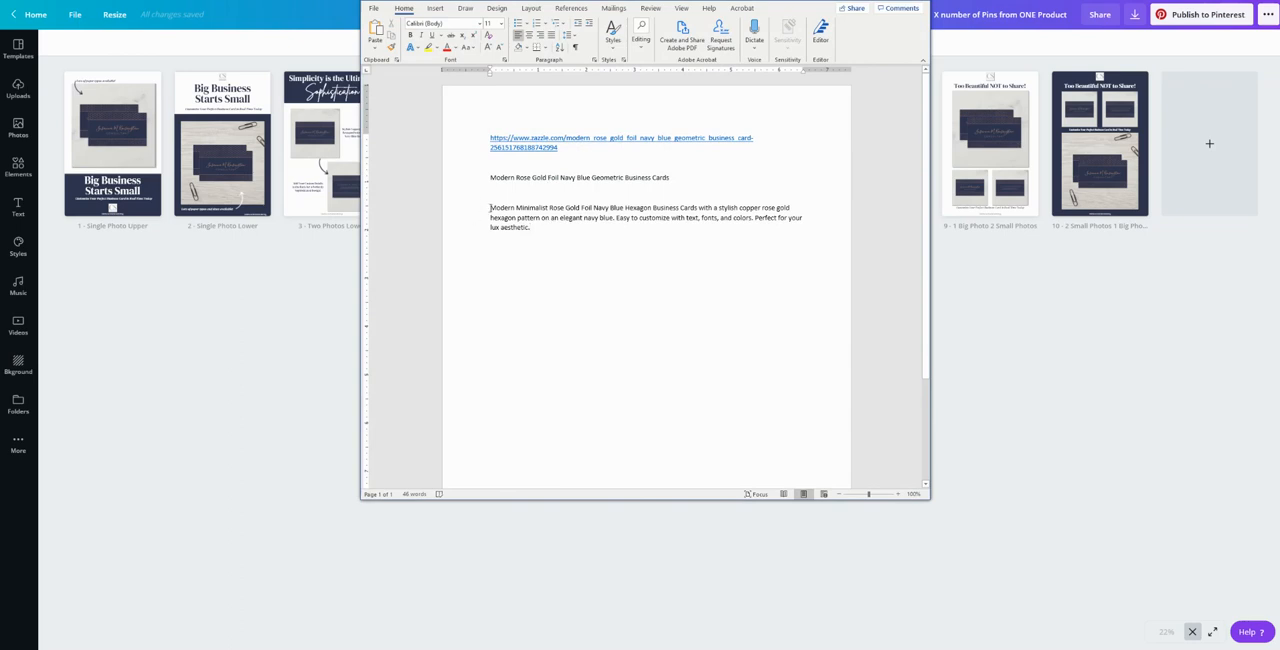
left_click_drag(490, 207, 535, 228)
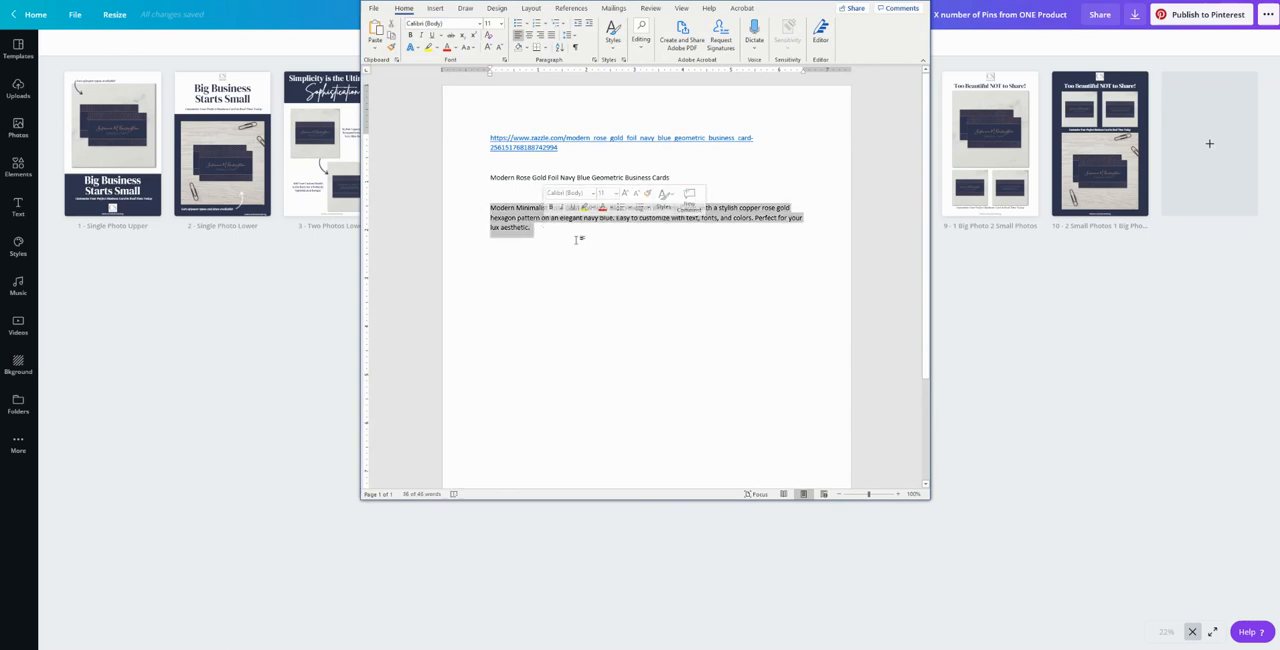
key("ctrl+c")
key("alt+Tab")
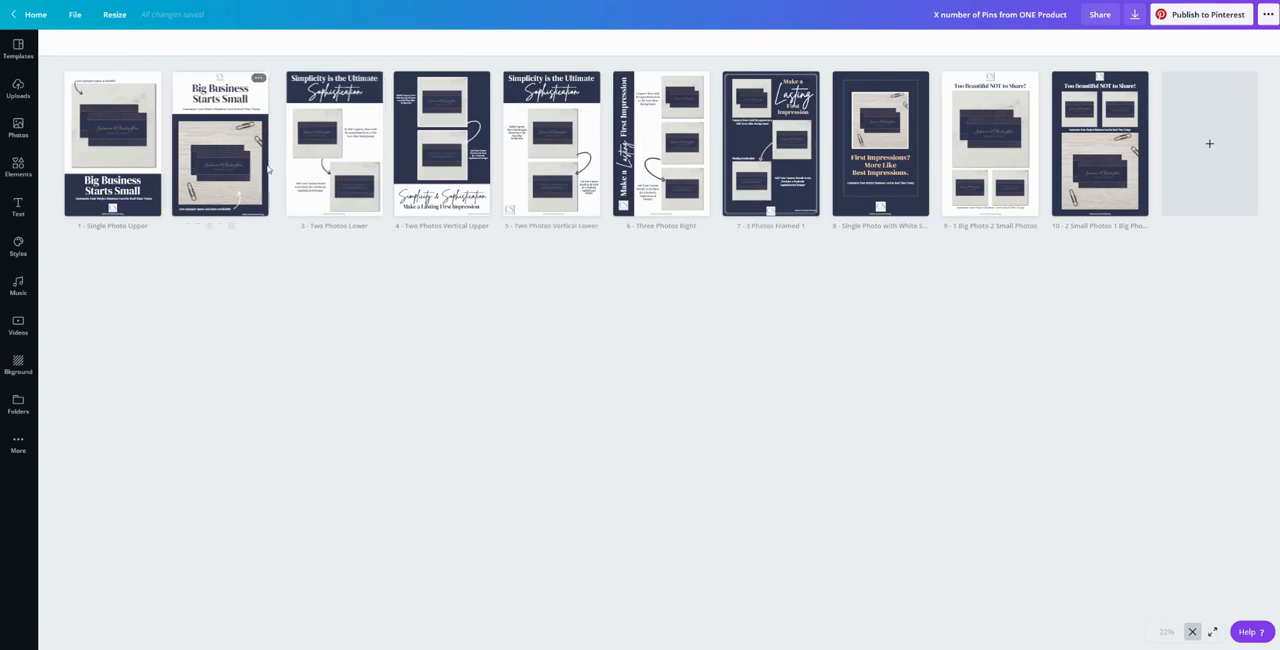
left_click(365, 144)
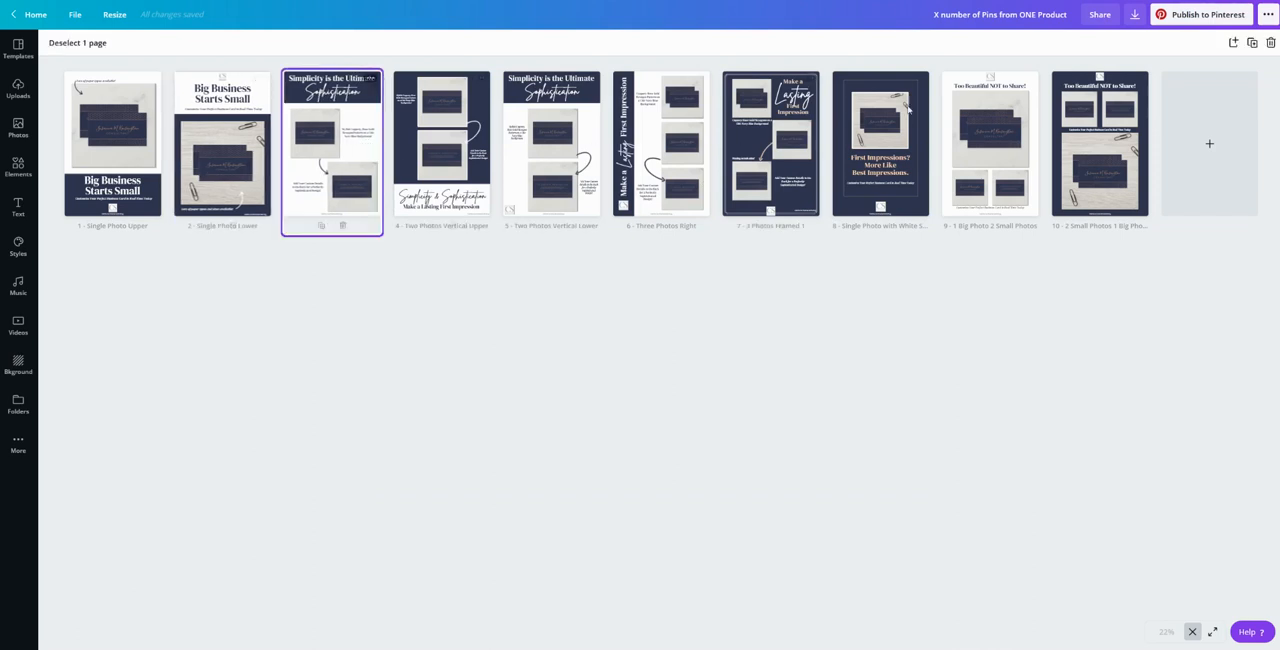
left_click(1203, 14)
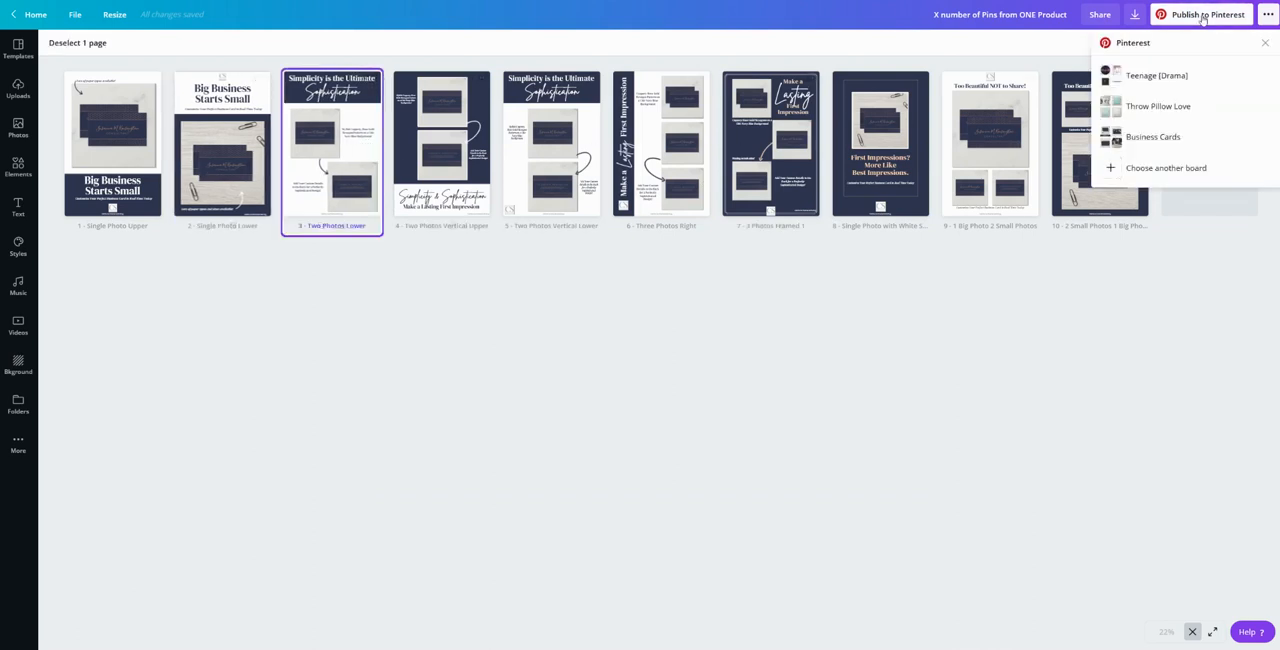
left_click(1153, 137)
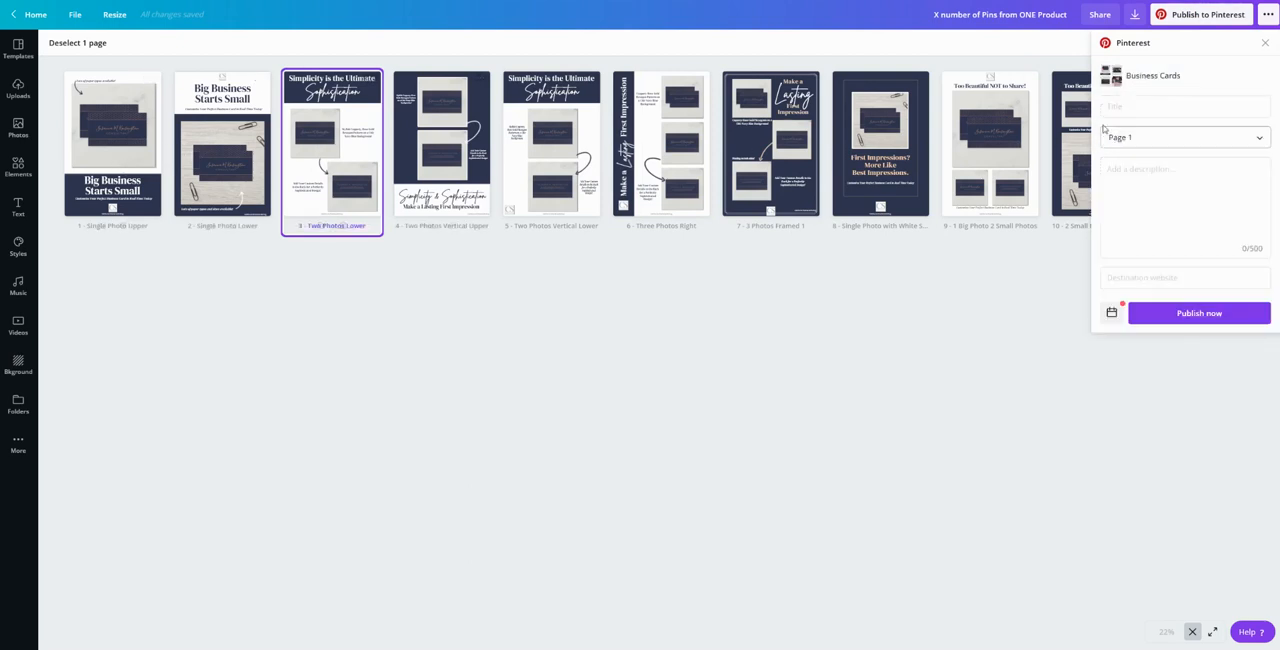
left_click(1180, 137)
left_click(1186, 200)
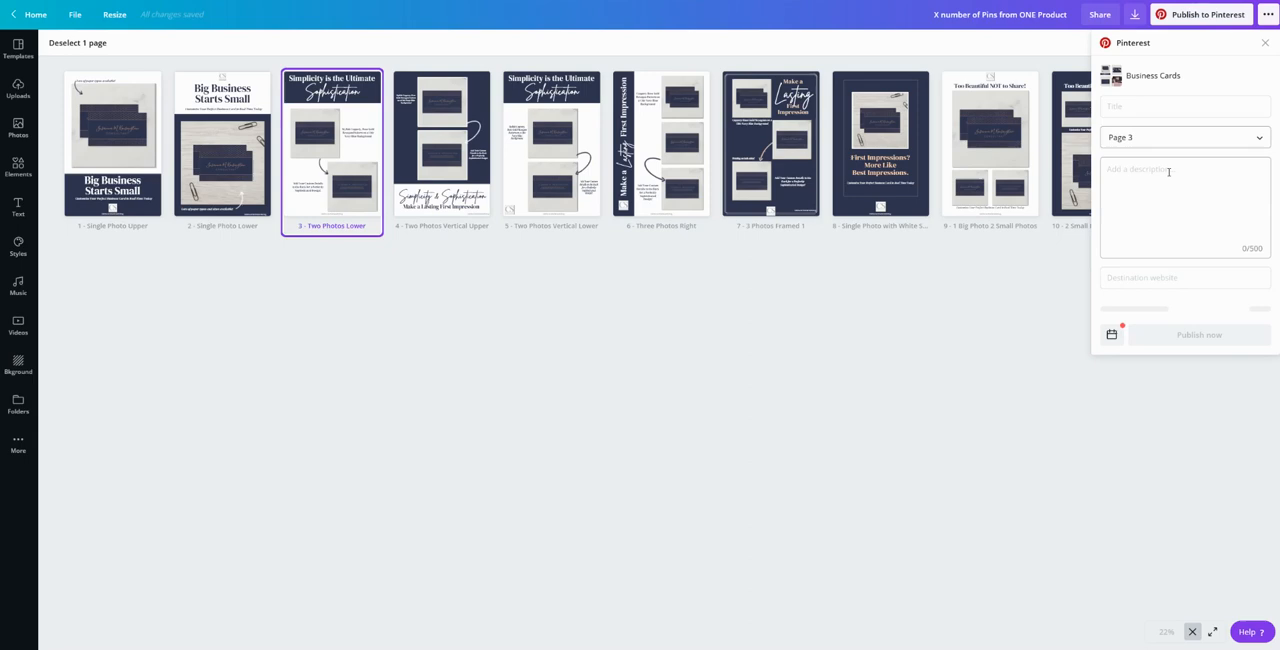
Paste the Zazzle product link as destination and the product description into the pin
left_click(1146, 276)
key("ctrl+v")
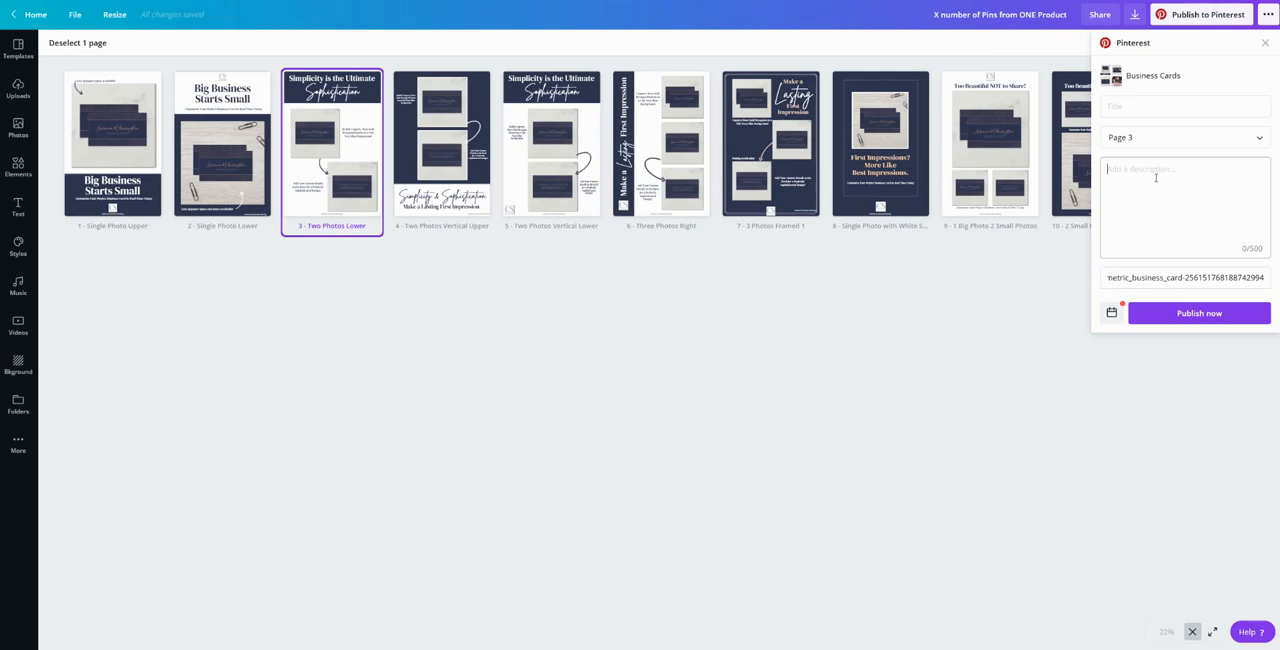
left_click(740, 356)
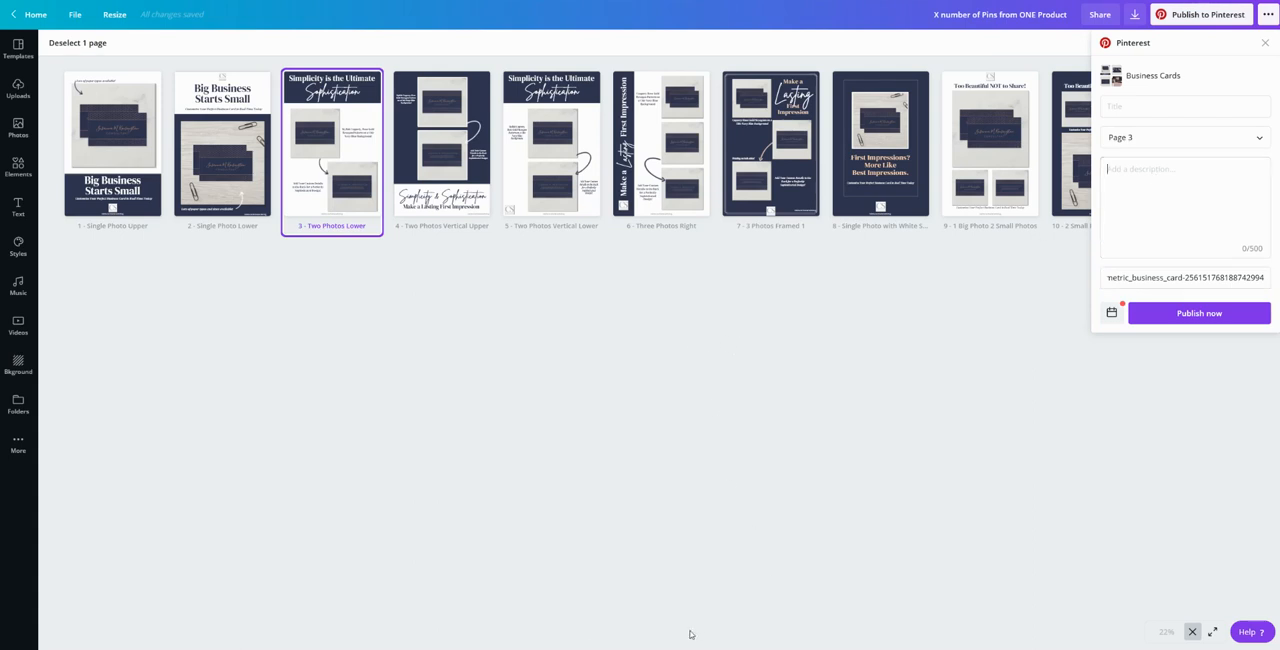
key("alt+Tab")
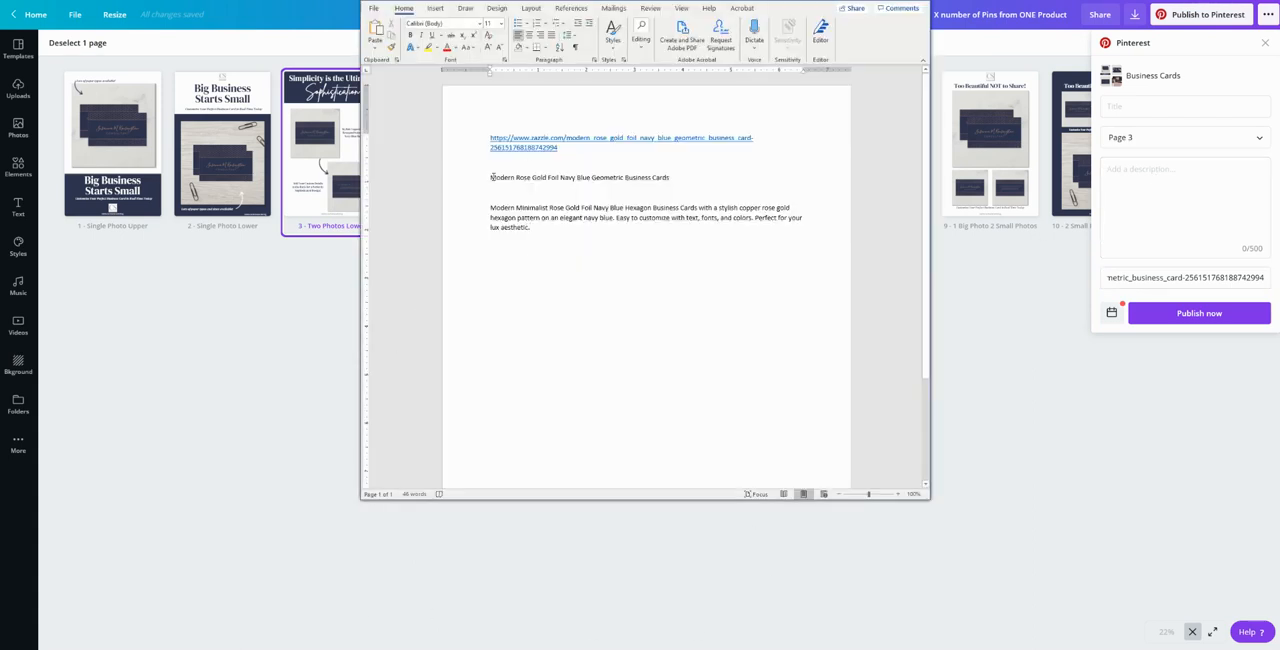
triple_click(503, 212)
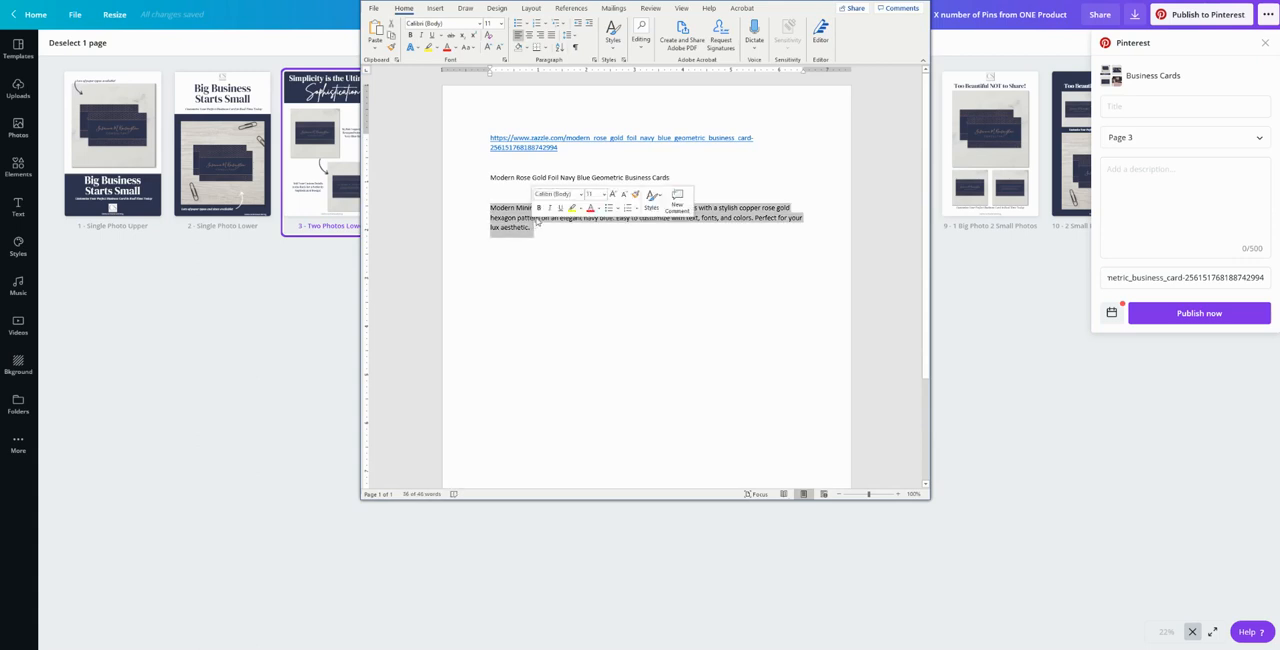
key("ctrl+c")
left_click(1146, 185)
key("ctrl+v")
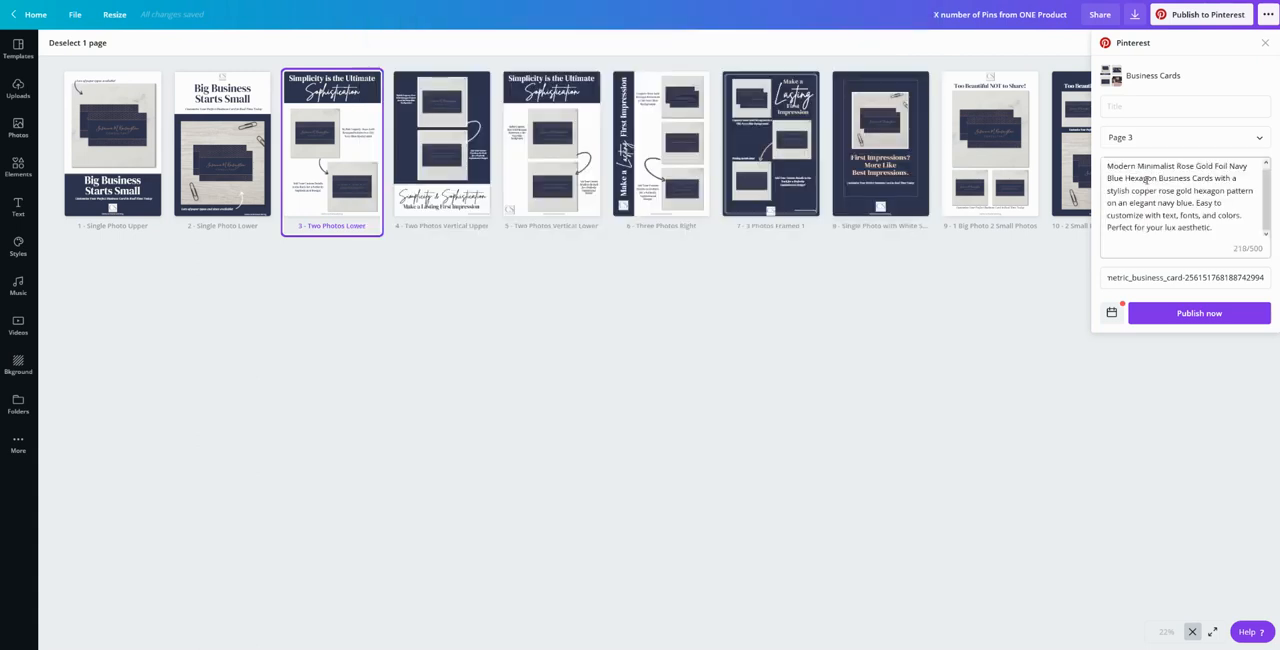
Paste the product title from the notes as the pin title and publish the pin
key("alt+Tab")
left_click_drag(490, 178, 670, 178)
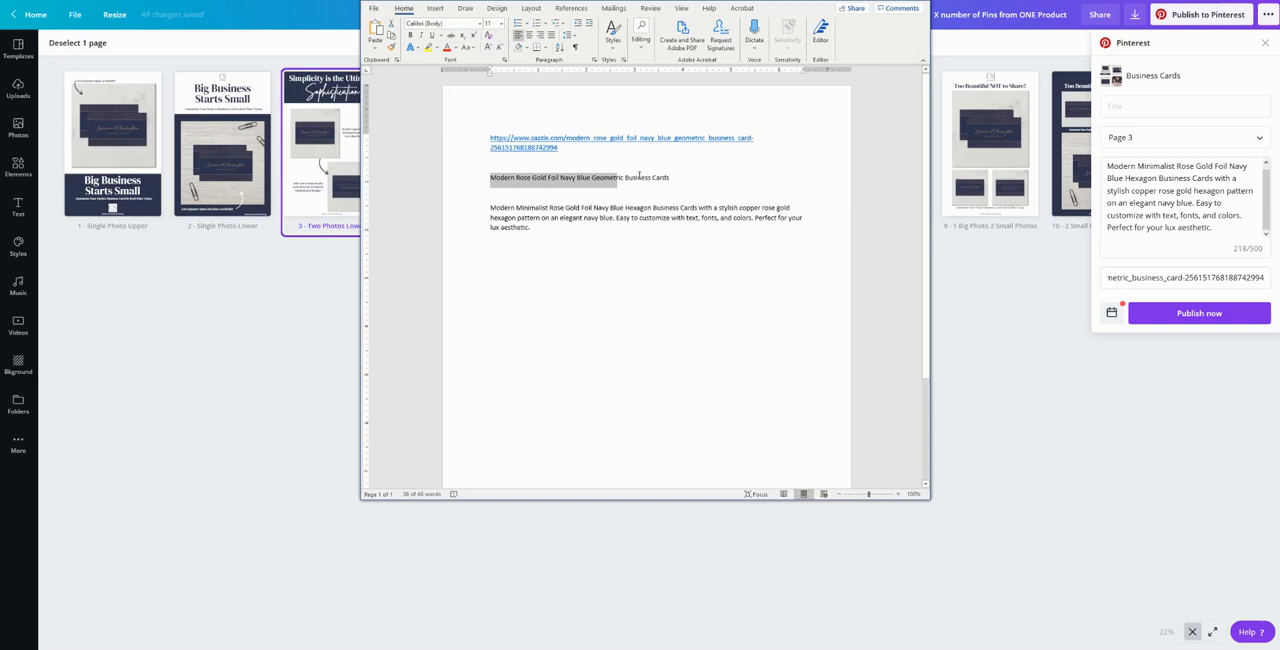
key("ctrl+c")
left_click(1180, 106)
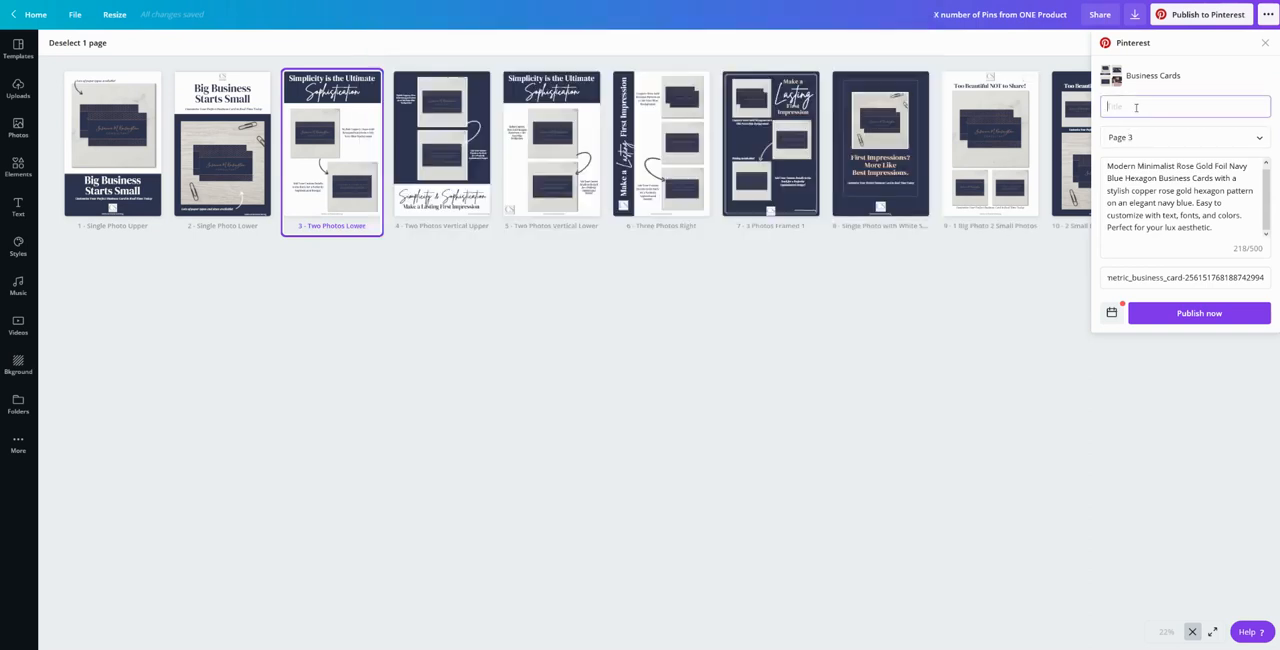
key("ctrl+v")
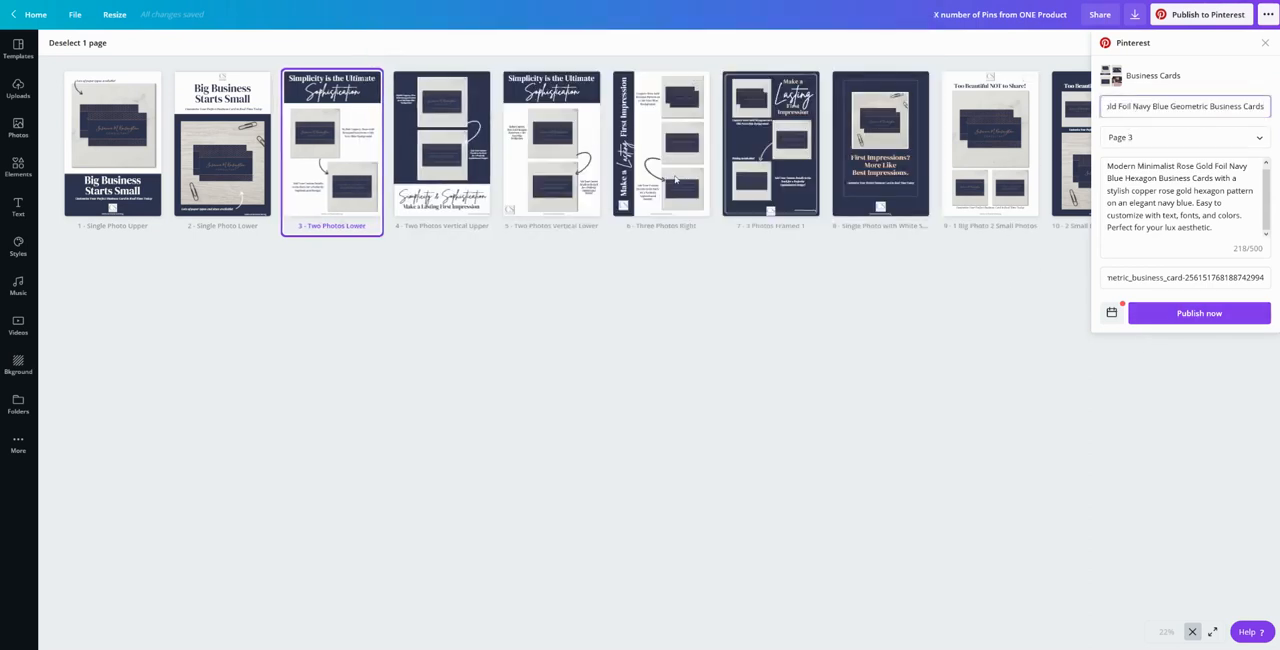
left_click(1211, 316)
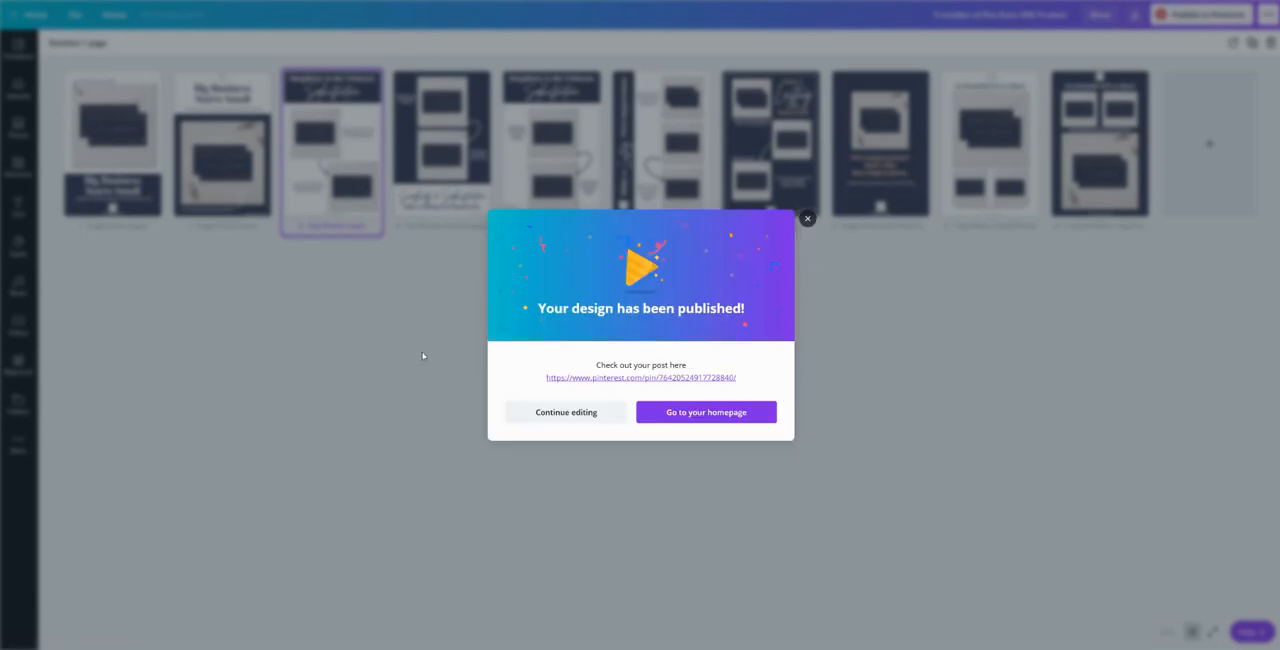
Continue editing, pick the Business Cards board again, then deselect the template page
left_click(566, 412)
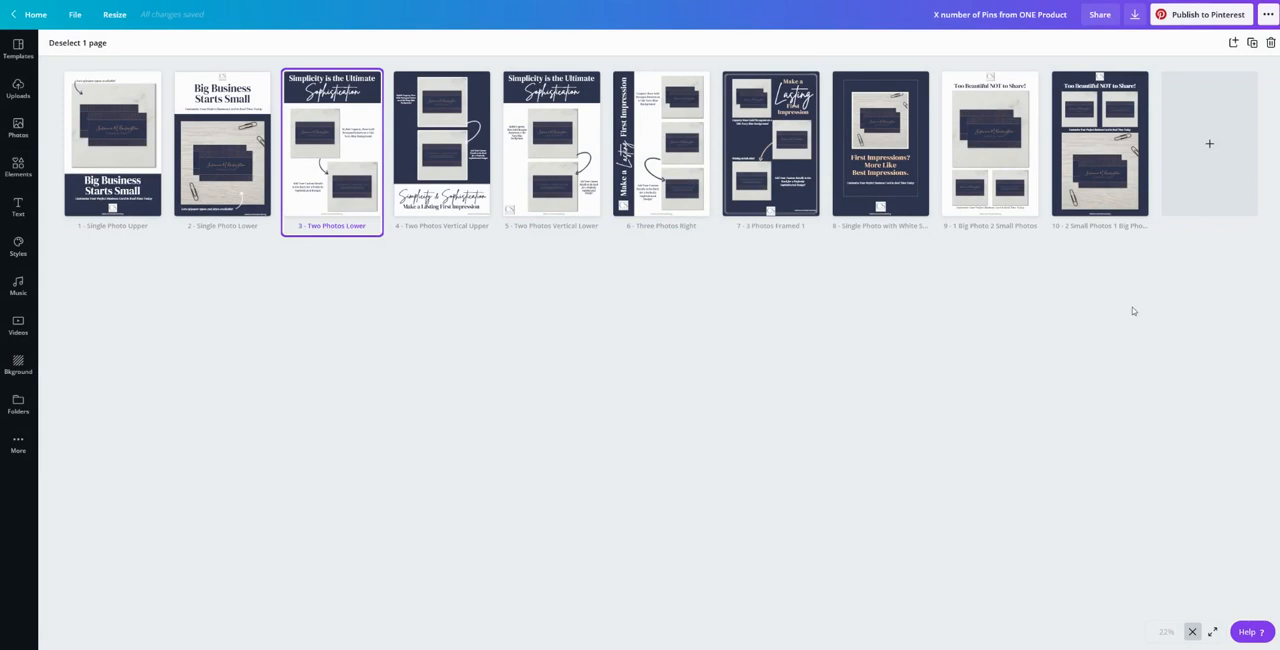
left_click(1202, 14)
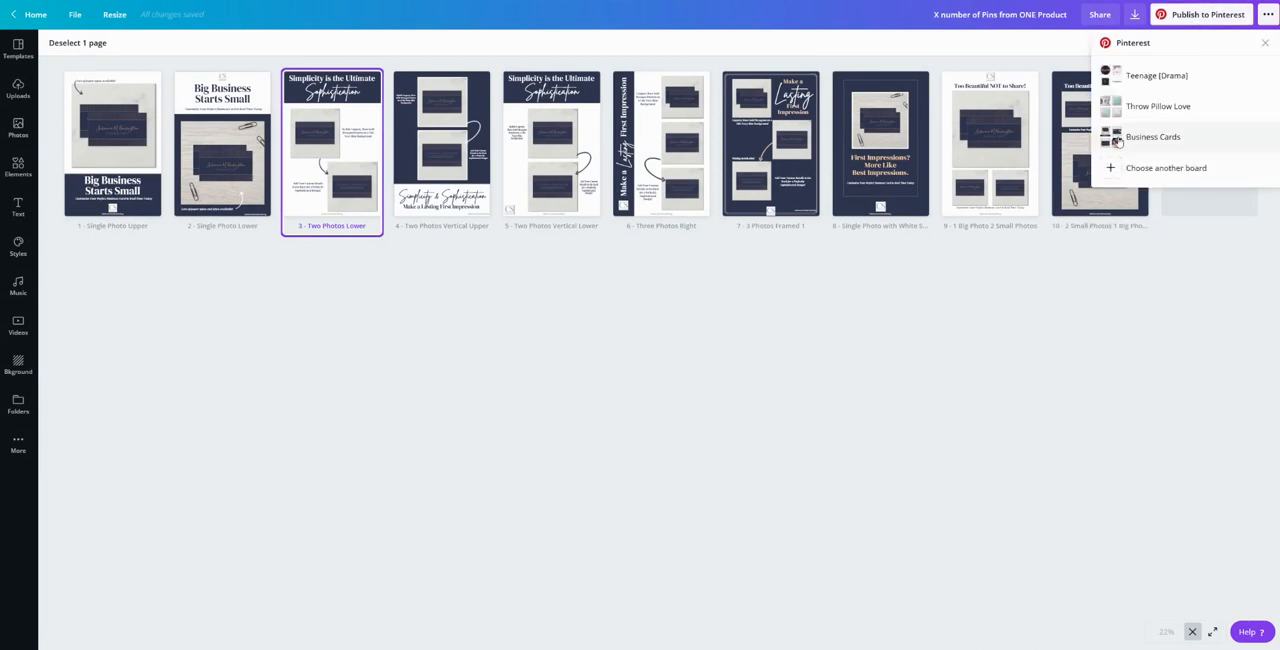
left_click(1152, 136)
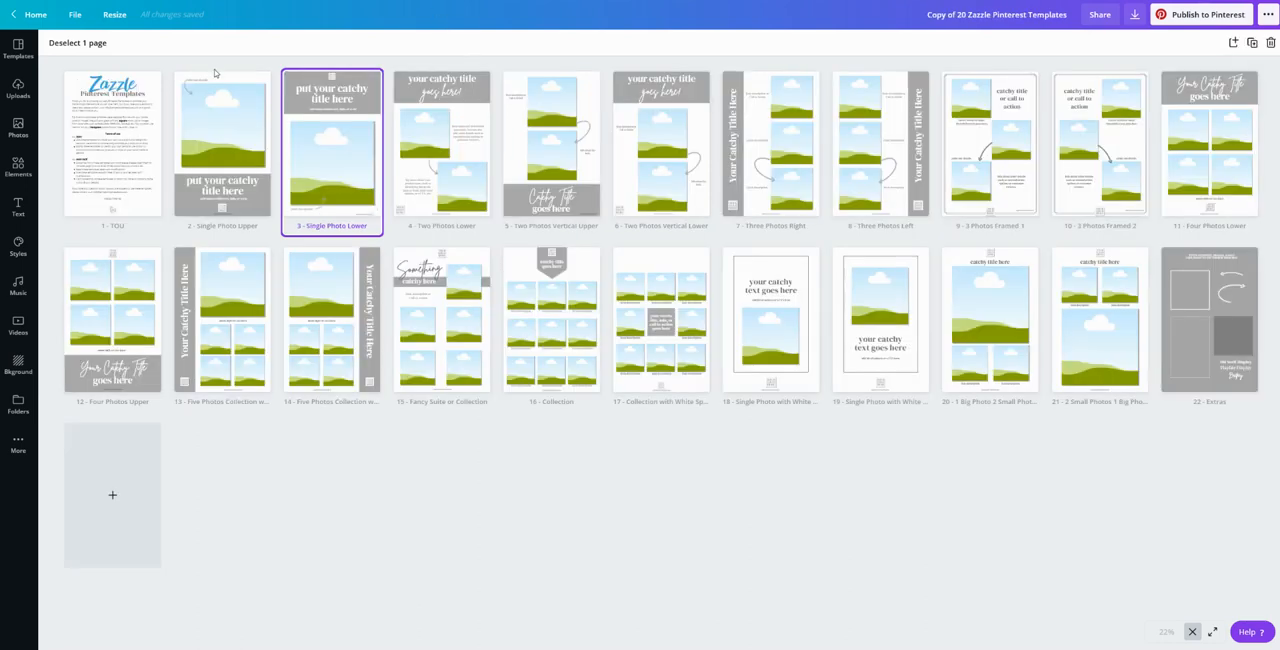
left_click(626, 510)
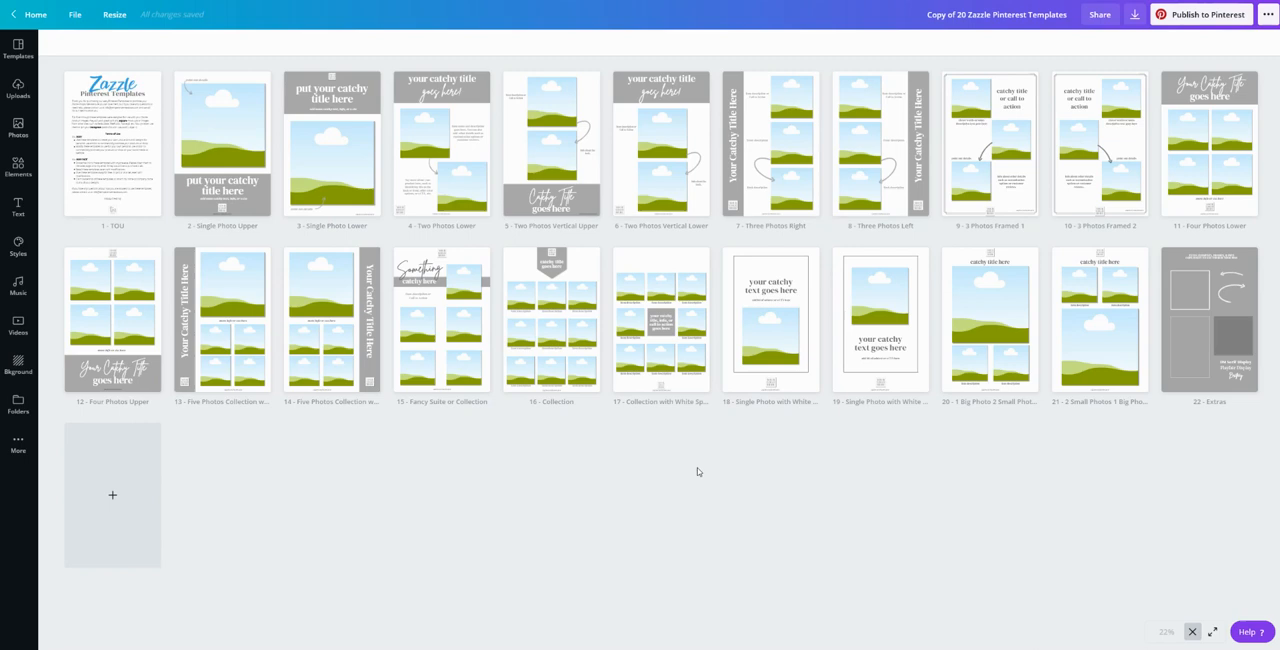